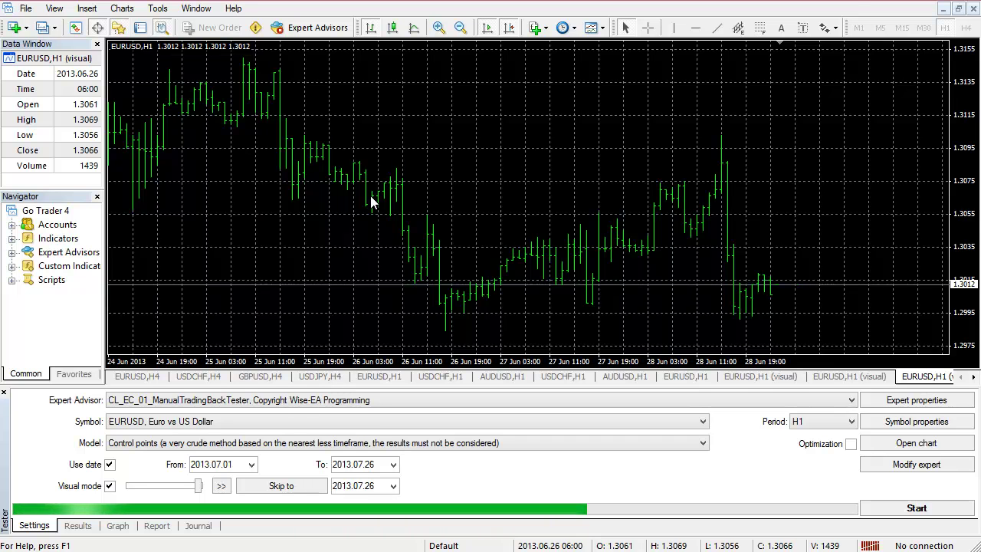
# Step: Browse the EURUSD H1 chart back to 18 June 2013 and return to its most recent bars
pyautogui.scroll(10, 370, 196)
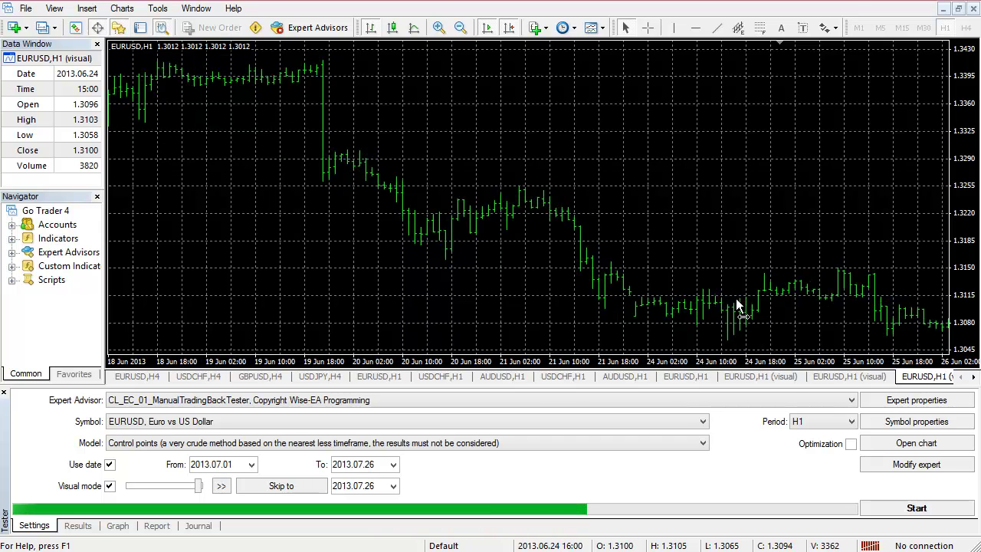
pyautogui.scroll(-3, 666, 297)
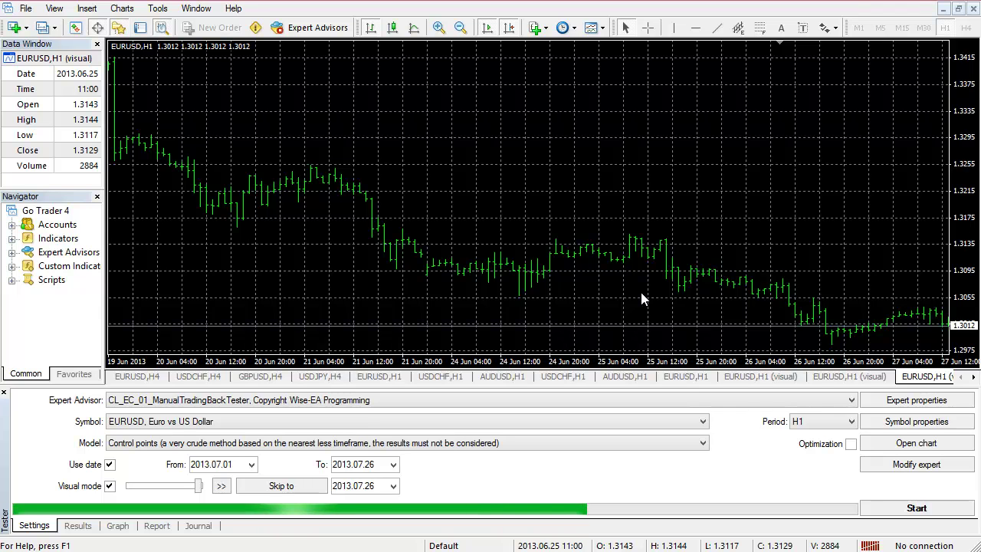
pyautogui.moveTo(530, 174); pyautogui.dragTo(582, 182)
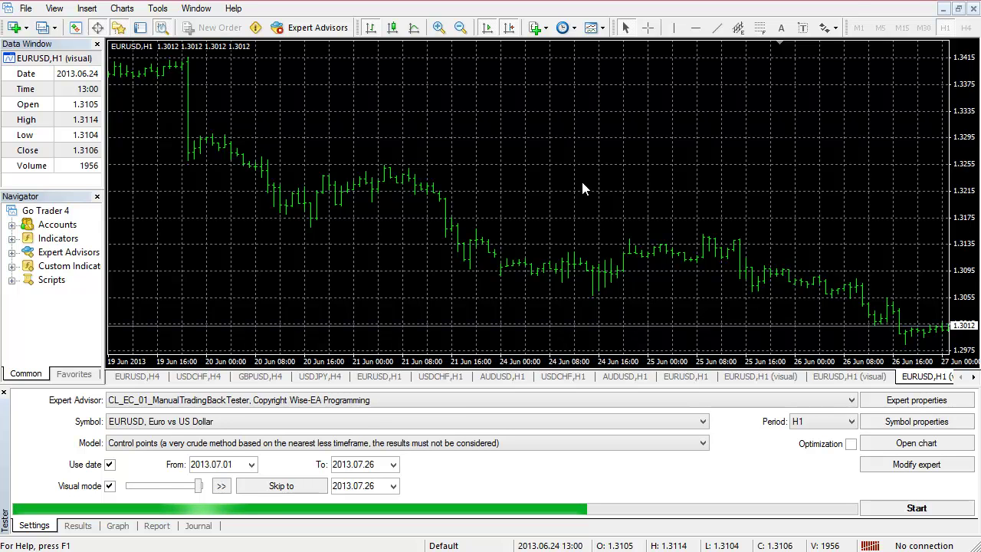
pyautogui.moveTo(581, 188); pyautogui.dragTo(596, 198)
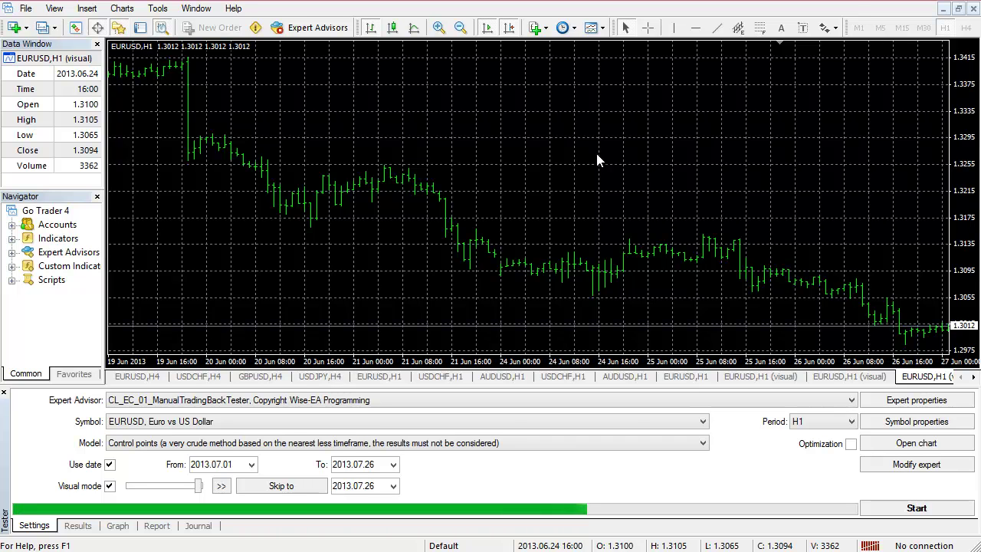
pyautogui.moveTo(596, 159); pyautogui.dragTo(341, 226)
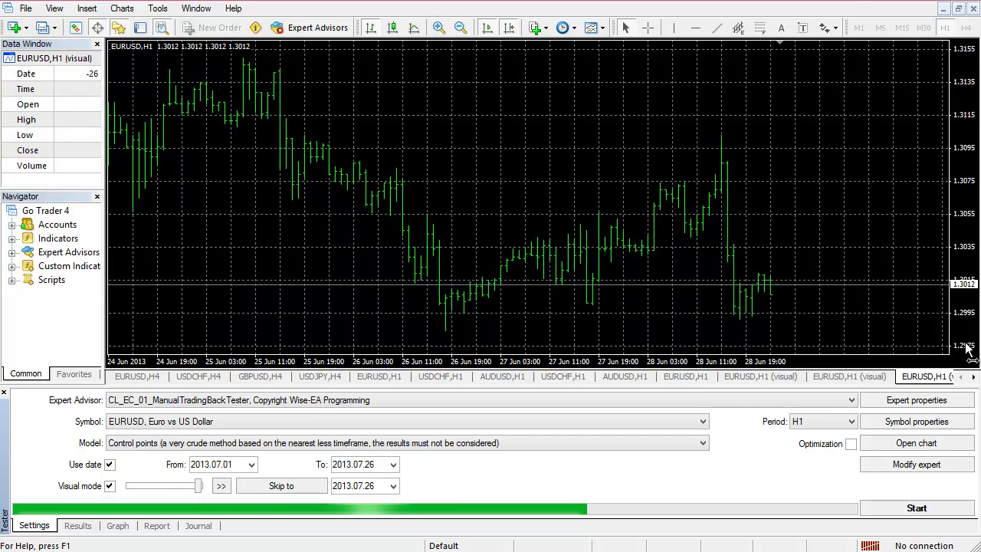
# Step: Open the input settings of the CL_EC_01_ManualTradingBackTester expert and look over the hot key and general sections
pyautogui.click(902, 401)
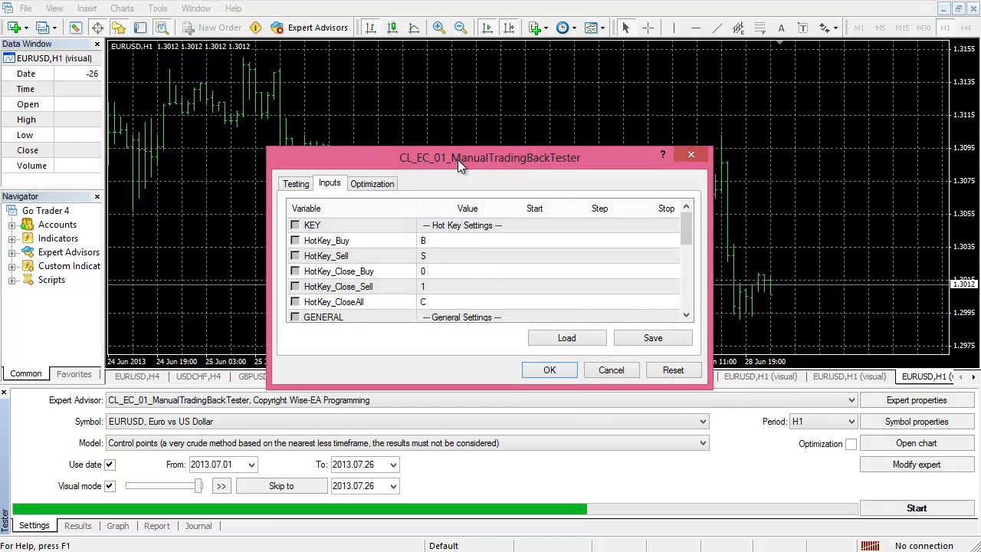
pyautogui.moveTo(457, 160); pyautogui.dragTo(477, 150)
pyautogui.click(476, 214)
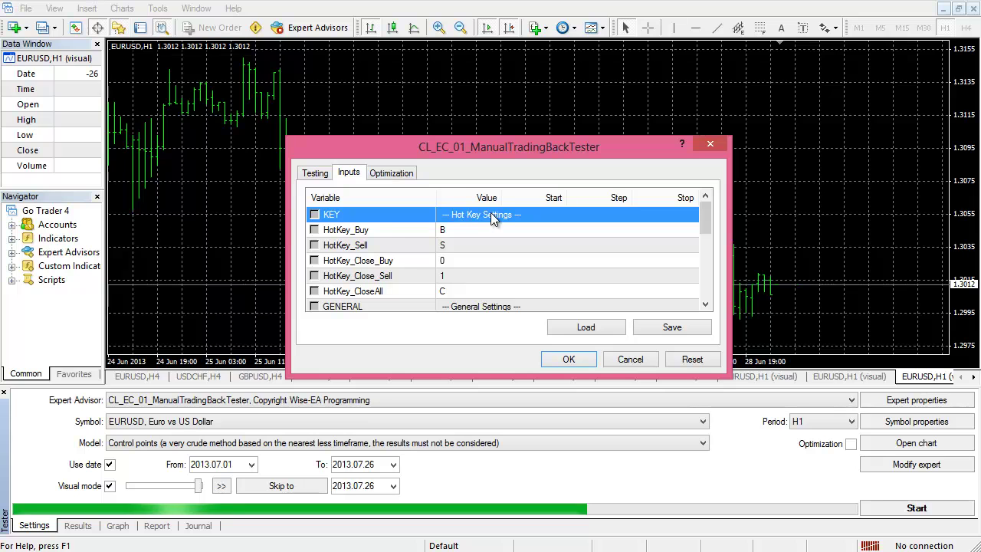
pyautogui.scroll(-1, 499, 243)
pyautogui.click(499, 260)
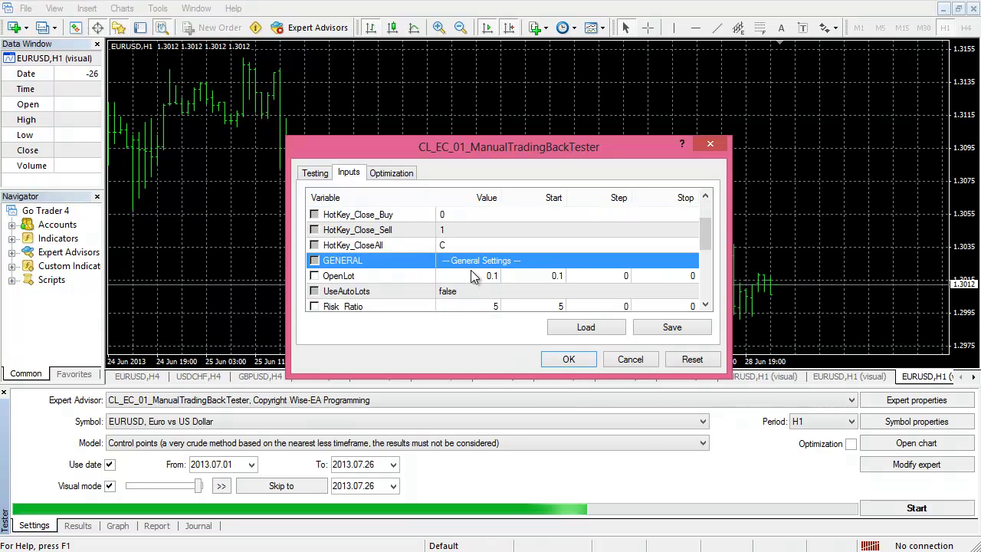
pyautogui.scroll(1, 519, 257)
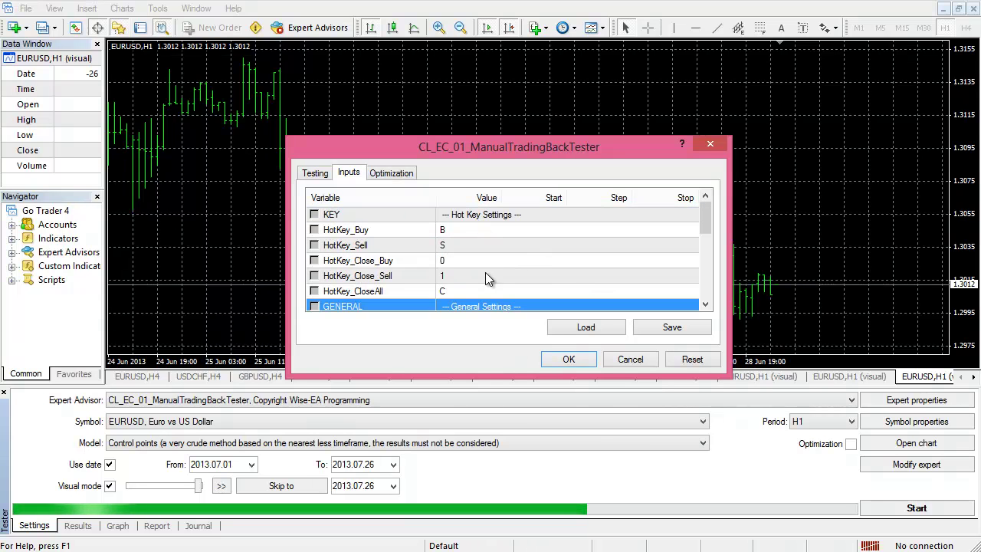
# Step: Examine the hot key inputs for buying, selling, closing buys, closing sells and closing all orders
pyautogui.click(358, 231)
pyautogui.click(364, 245)
pyautogui.click(370, 261)
pyautogui.click(375, 277)
pyautogui.click(379, 292)
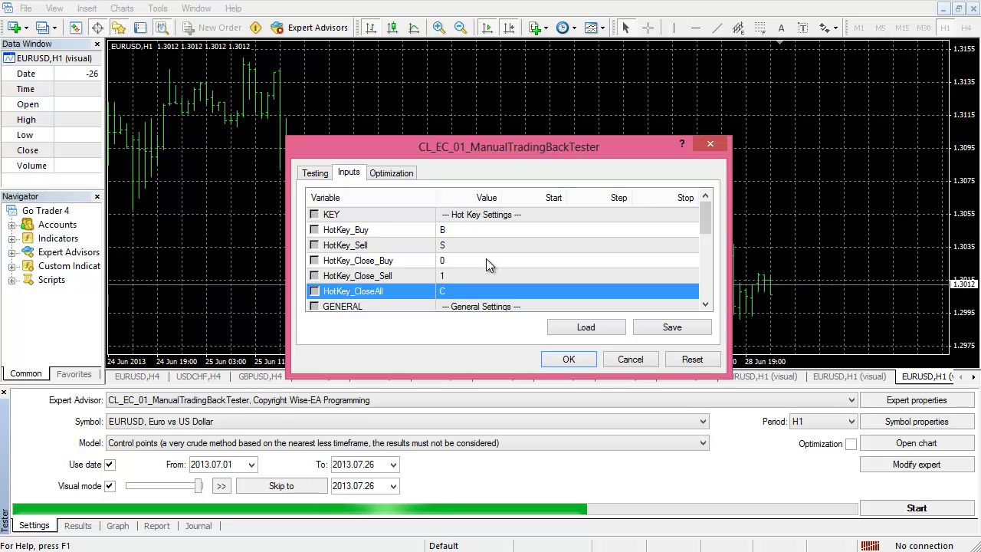
pyautogui.click(365, 230)
pyautogui.click(366, 246)
pyautogui.click(376, 276)
pyautogui.click(372, 262)
pyautogui.click(374, 290)
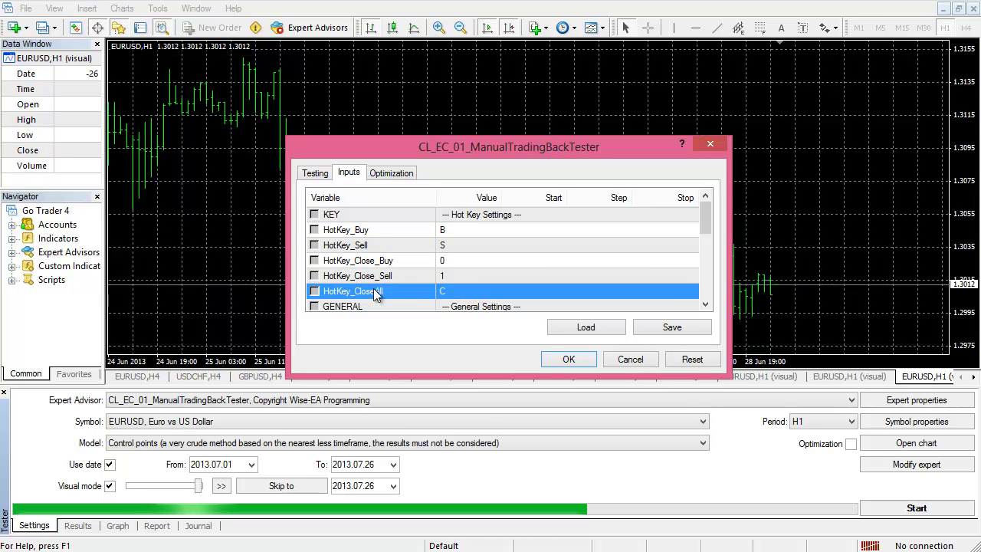
pyautogui.click(373, 232)
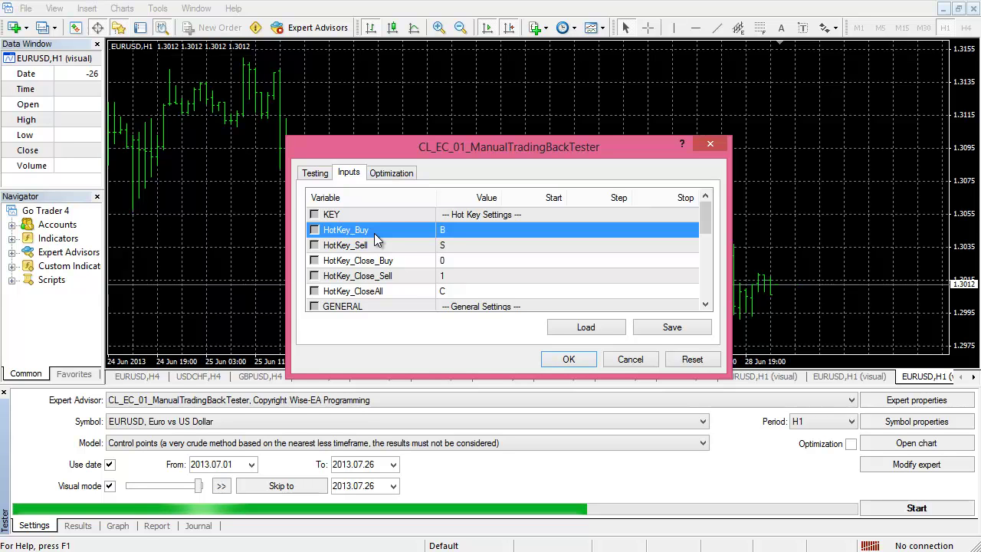
pyautogui.click(377, 247)
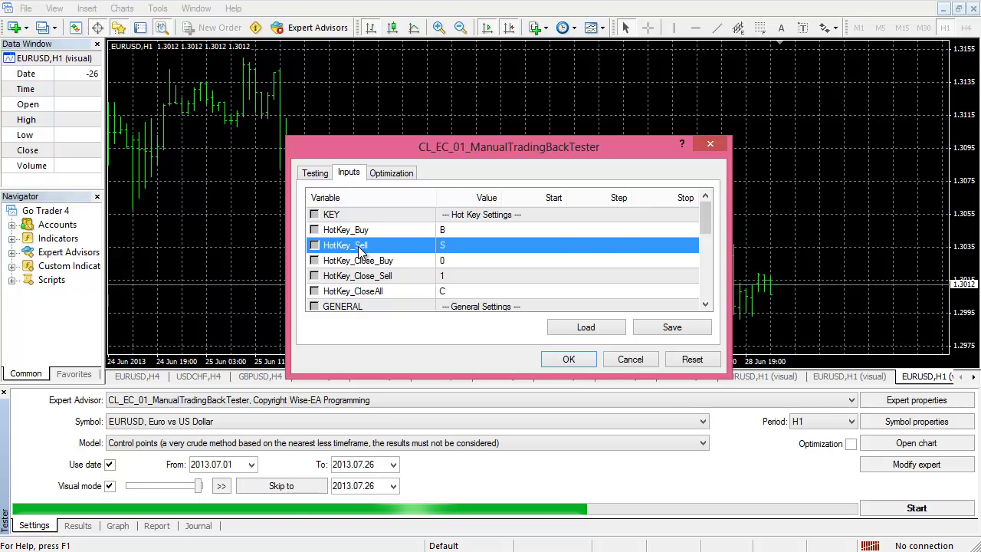
pyautogui.press('Up')
pyautogui.click(373, 246)
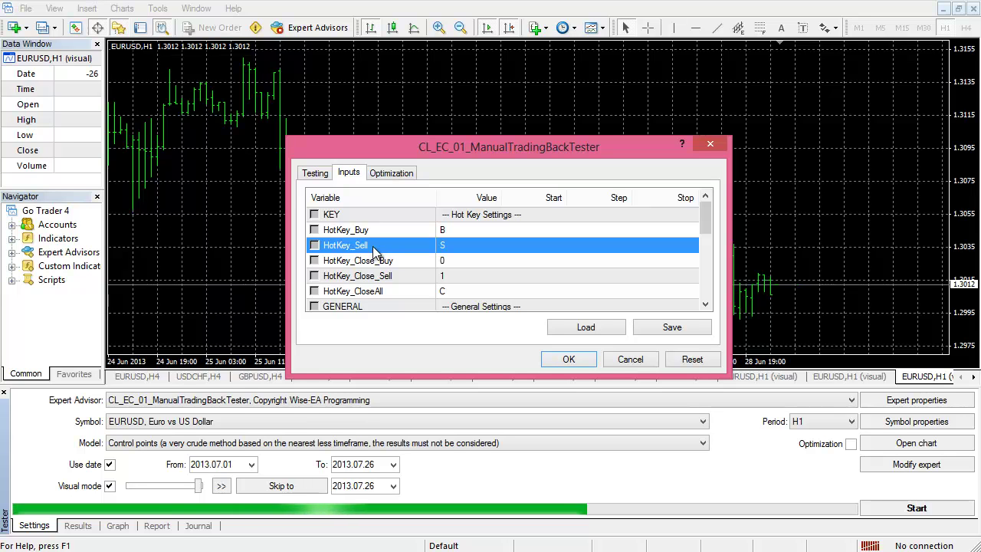
# Step: Open the HotKey_Buy value for editing
pyautogui.click(457, 234)
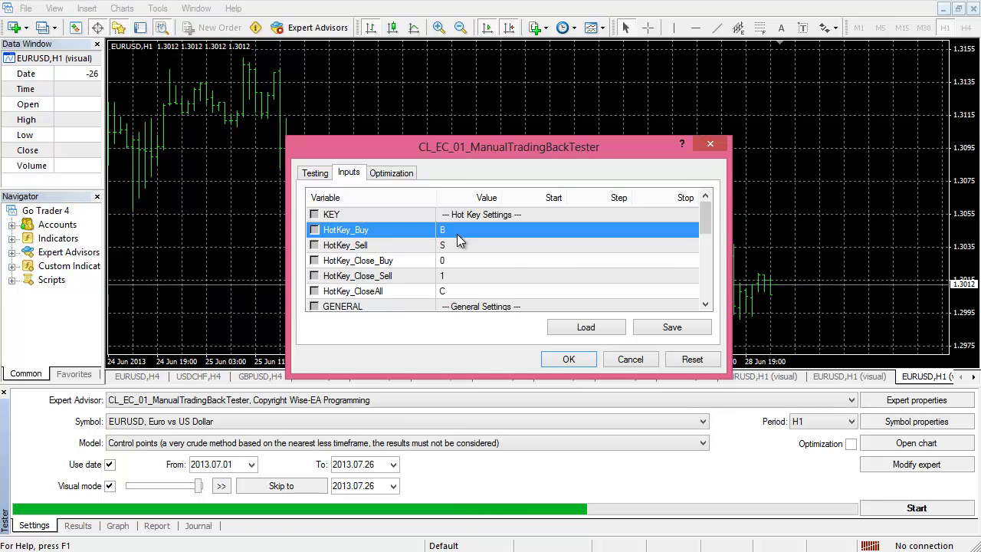
pyautogui.click(457, 234)
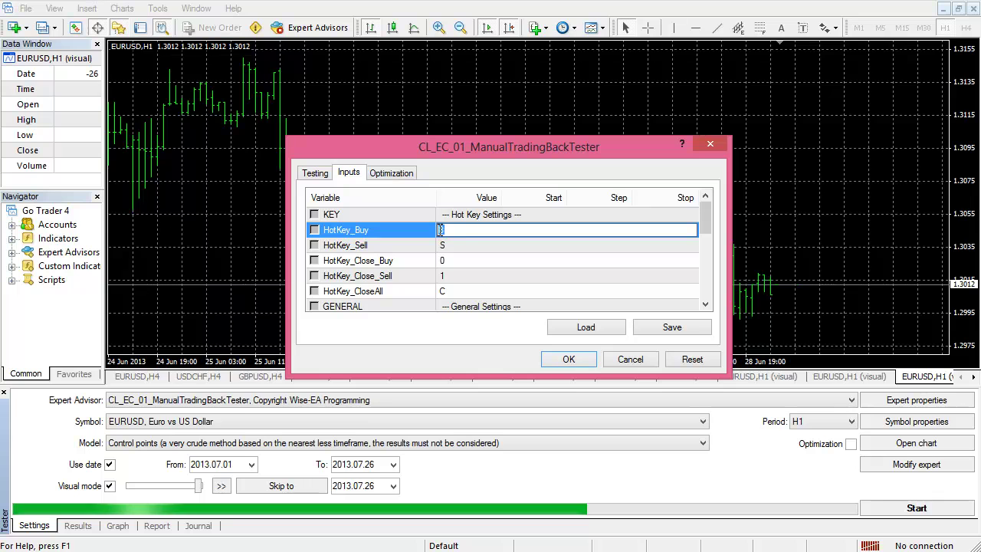
pyautogui.click(466, 229)
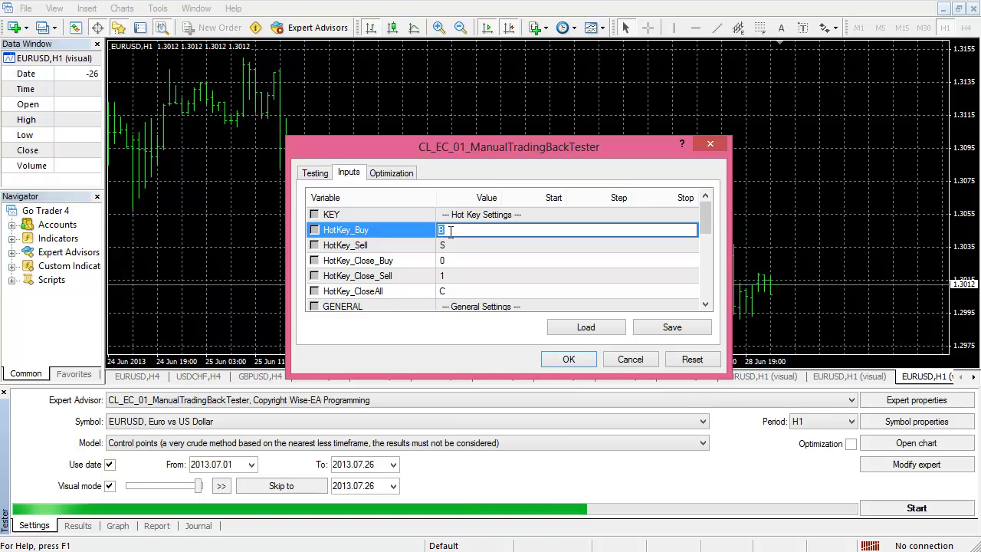
pyautogui.click(452, 230)
pyautogui.doubleClick(440, 230)
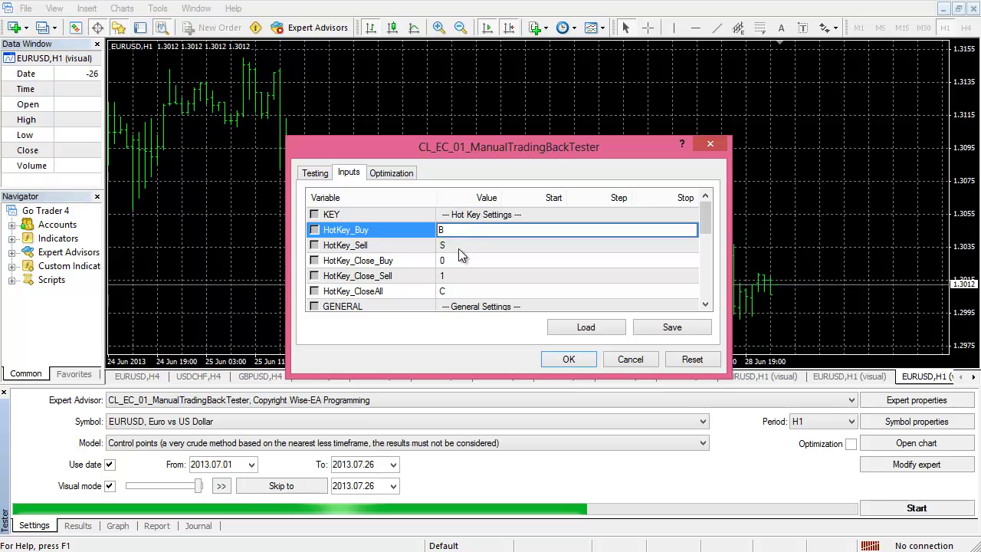
# Step: Go through the sell, close-buy, close-sell and close-all hot keys, comparing HotKey_Close_Buy with HotKey_Close_Sell
pyautogui.click(418, 245)
pyautogui.click(452, 262)
pyautogui.click(452, 277)
pyautogui.click(450, 292)
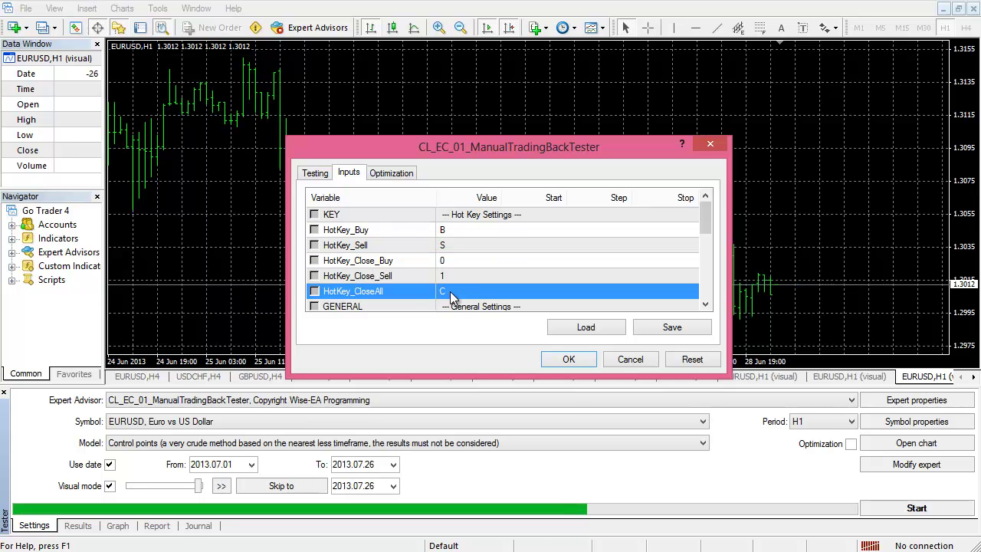
pyautogui.click(378, 229)
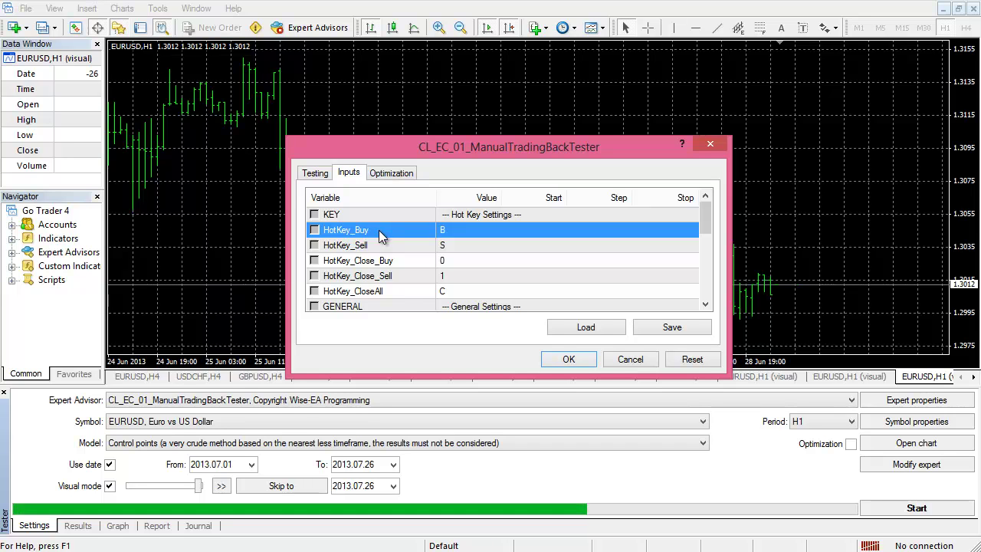
pyautogui.click(375, 247)
pyautogui.press('Up')
pyautogui.press('Down')
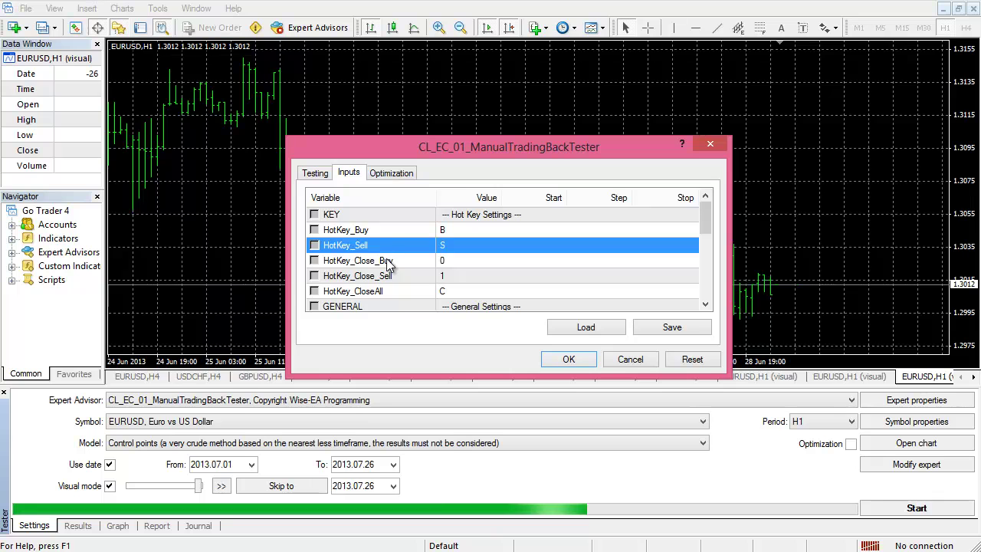
pyautogui.press('Down')
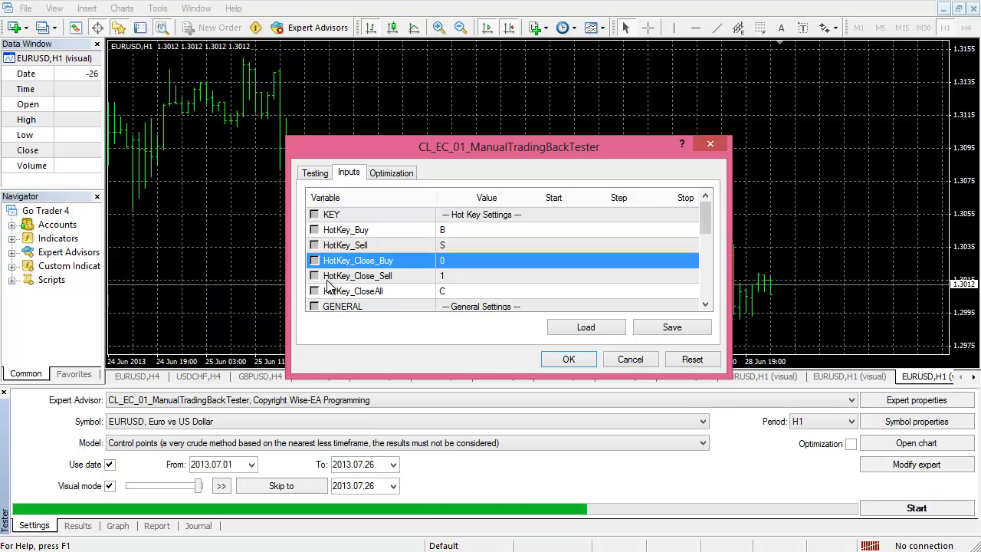
pyautogui.click(398, 277)
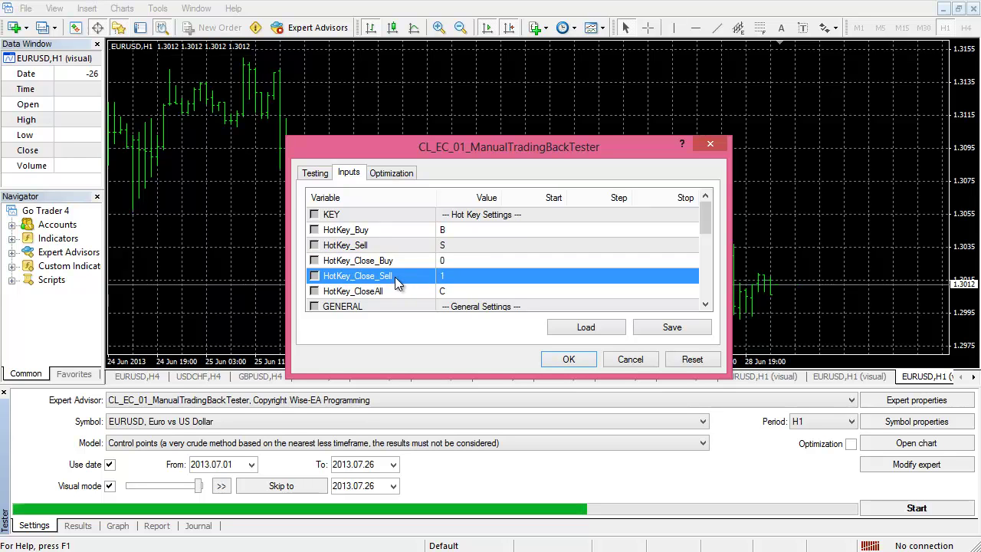
pyautogui.click(394, 263)
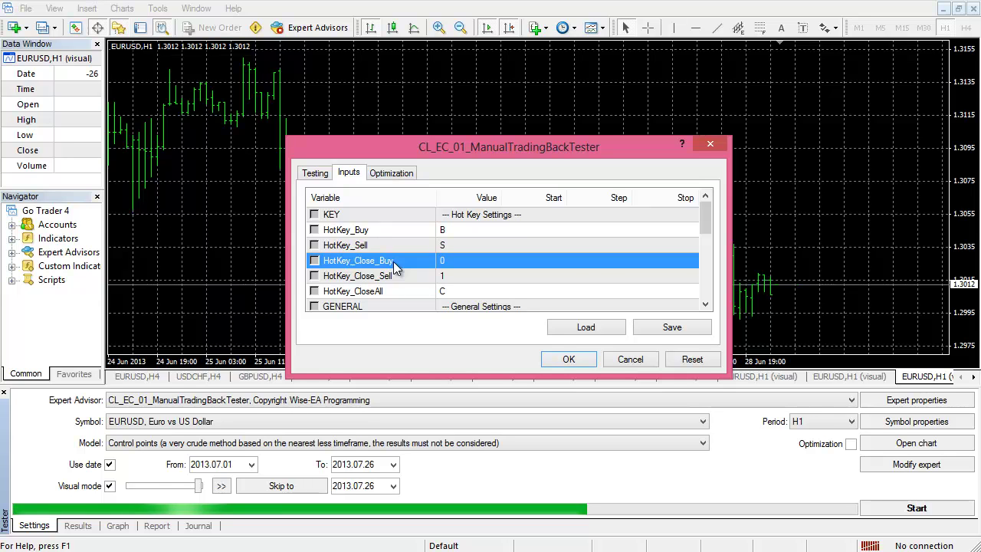
pyautogui.click(397, 281)
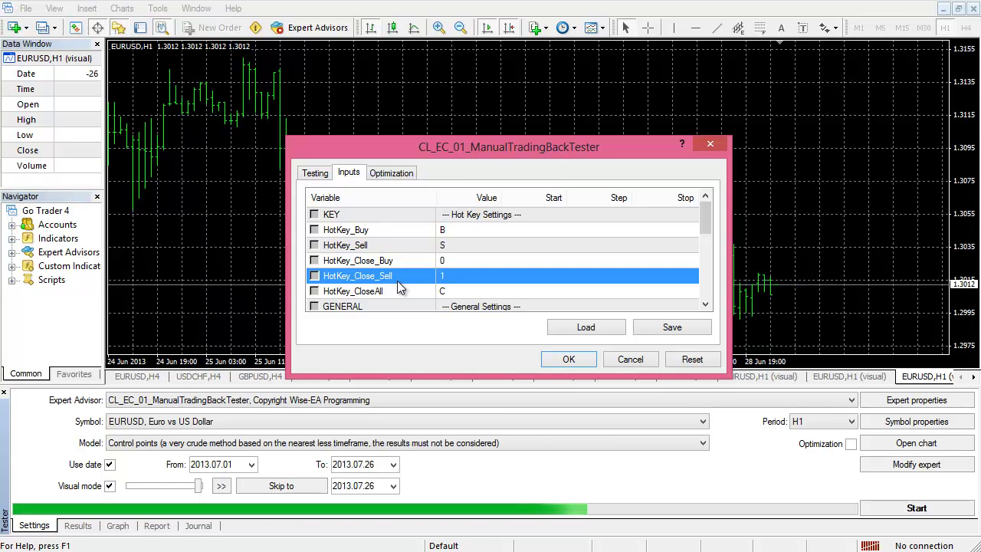
pyautogui.click(395, 263)
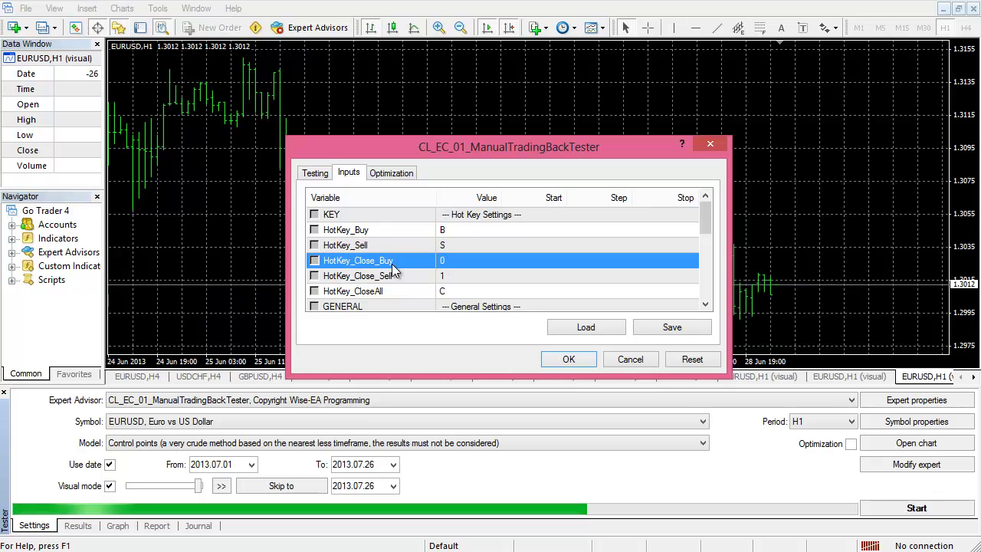
# Step: Open the HotKey_Close_Buy value for editing, and leave the field without entering a new key
pyautogui.click(453, 260)
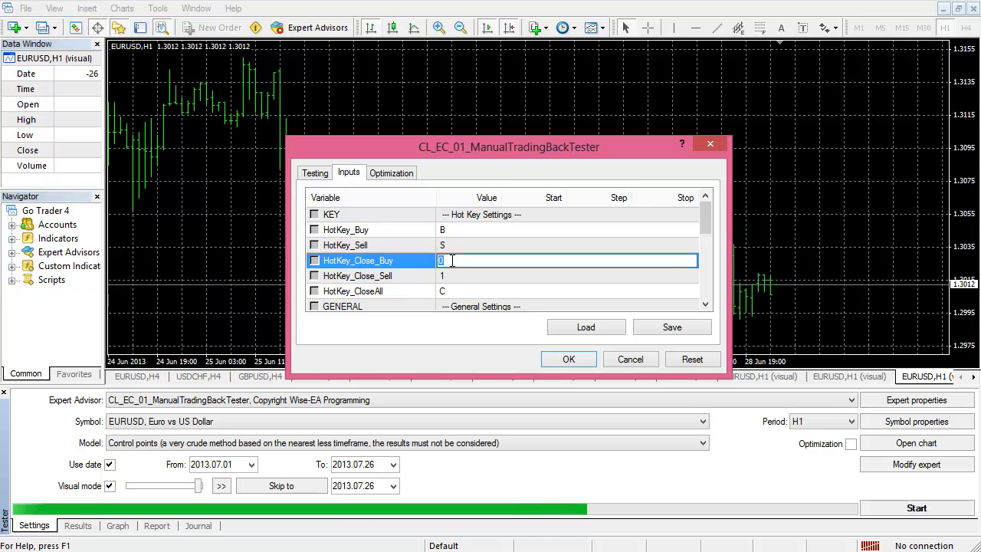
pyautogui.click(449, 261)
pyautogui.click(463, 246)
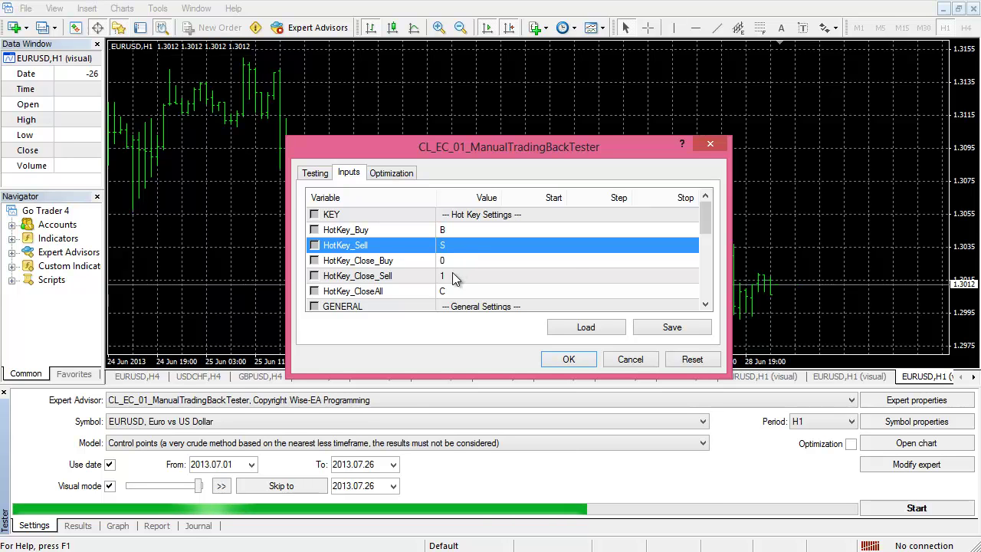
# Step: Review the keys assigned to all five hot key inputs, from HotKey_Buy through HotKey_CloseAll
pyautogui.click(453, 277)
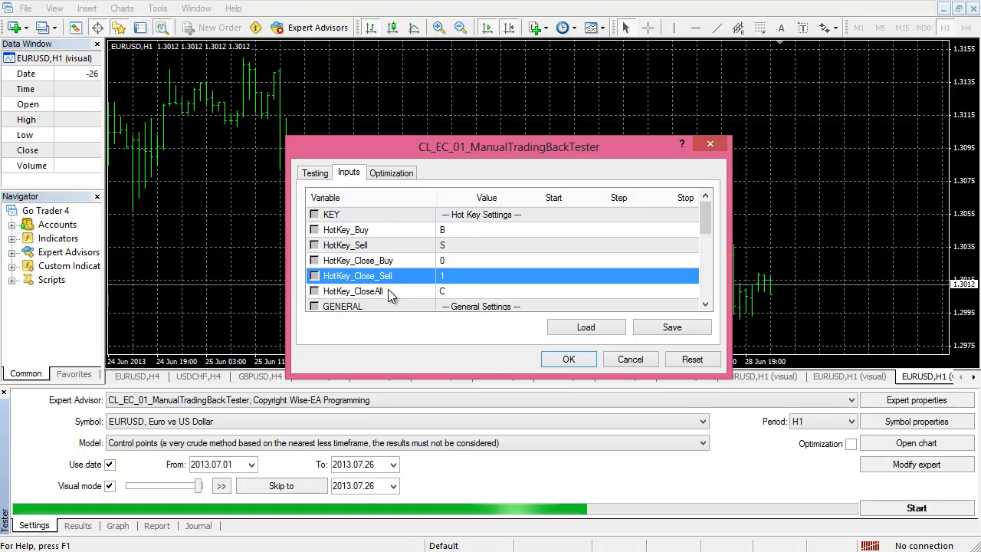
pyautogui.click(342, 298)
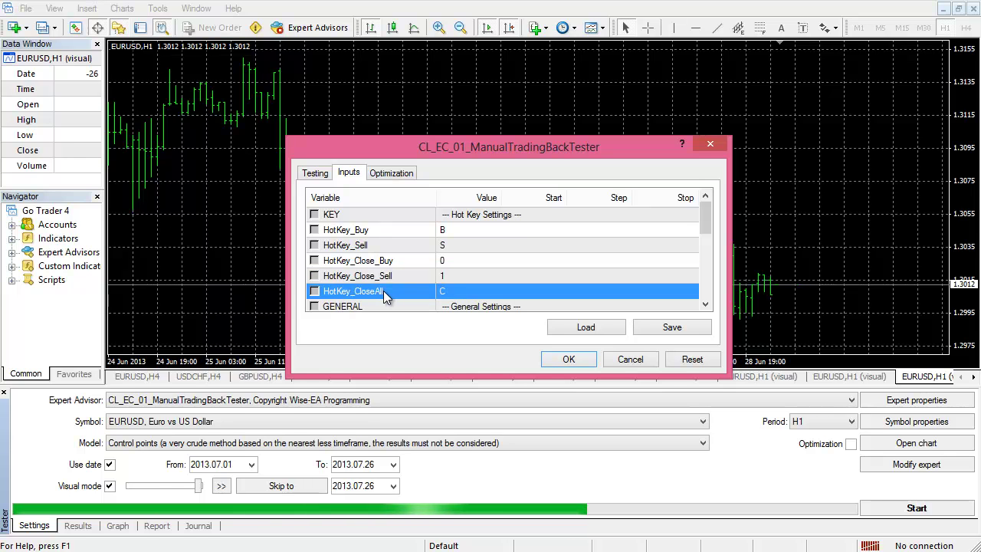
pyautogui.click(450, 232)
pyautogui.click(452, 246)
pyautogui.click(454, 261)
pyautogui.click(456, 276)
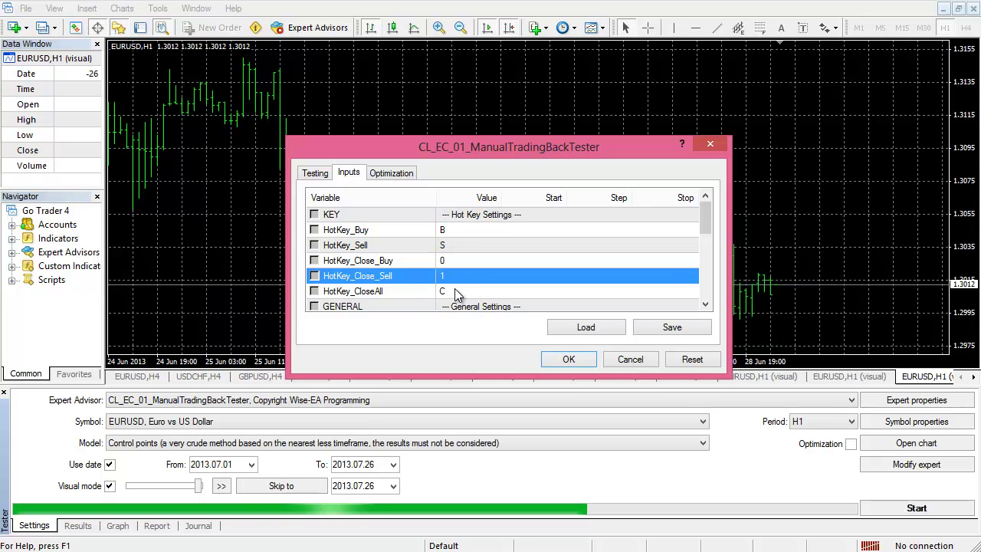
pyautogui.click(456, 291)
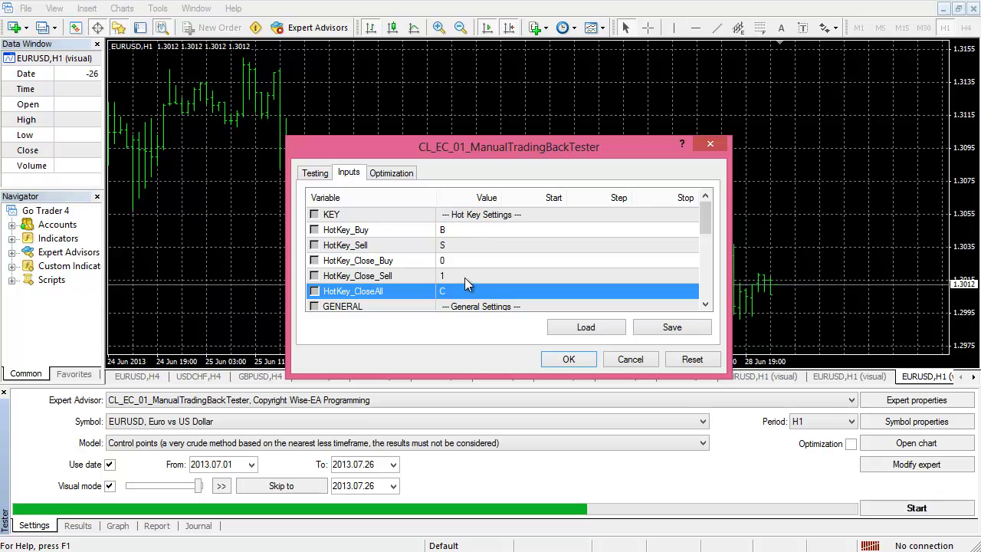
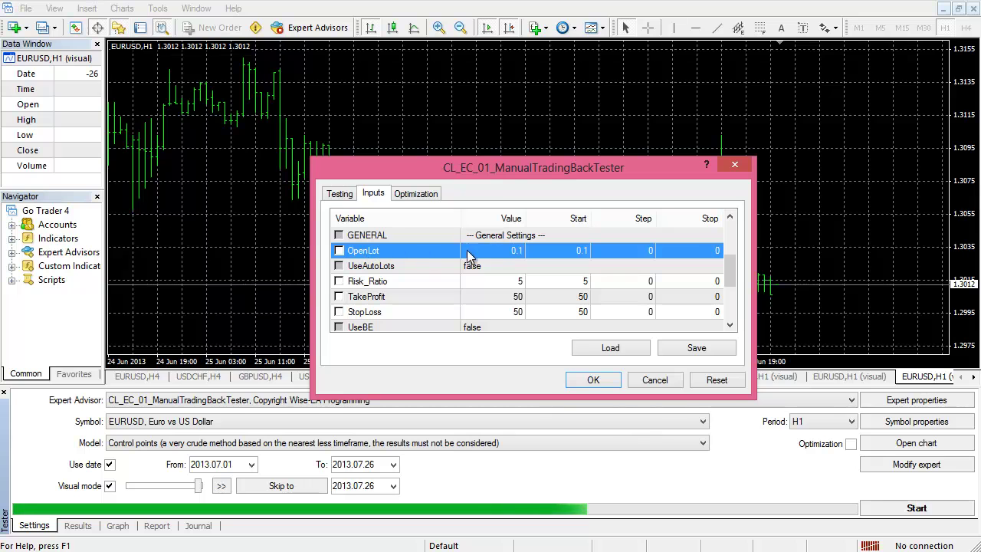
# Step: Review the UseAutoLots and Risk_Ratio inputs in the general settings, comparing the automatic lot option with its risk ratio
pyautogui.click(427, 268)
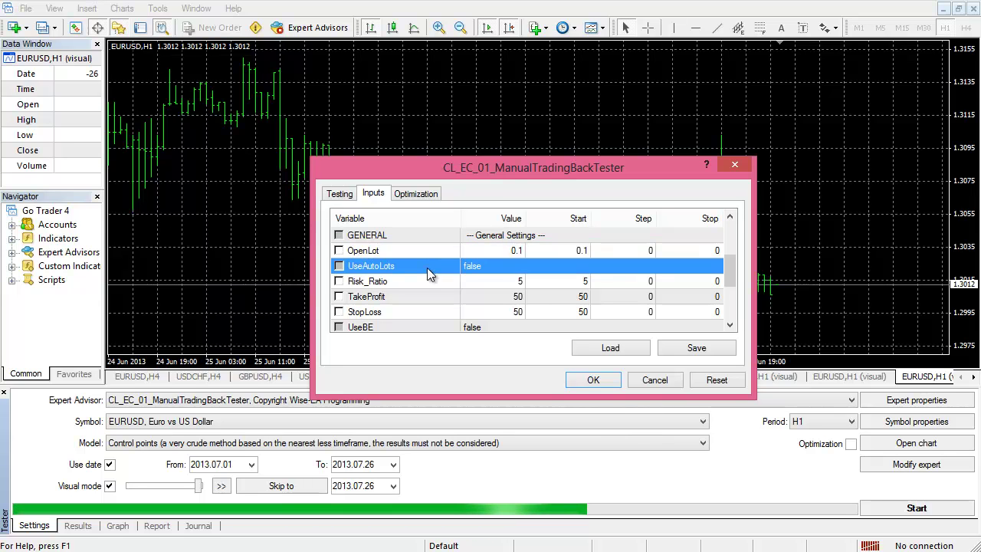
pyautogui.click(415, 282)
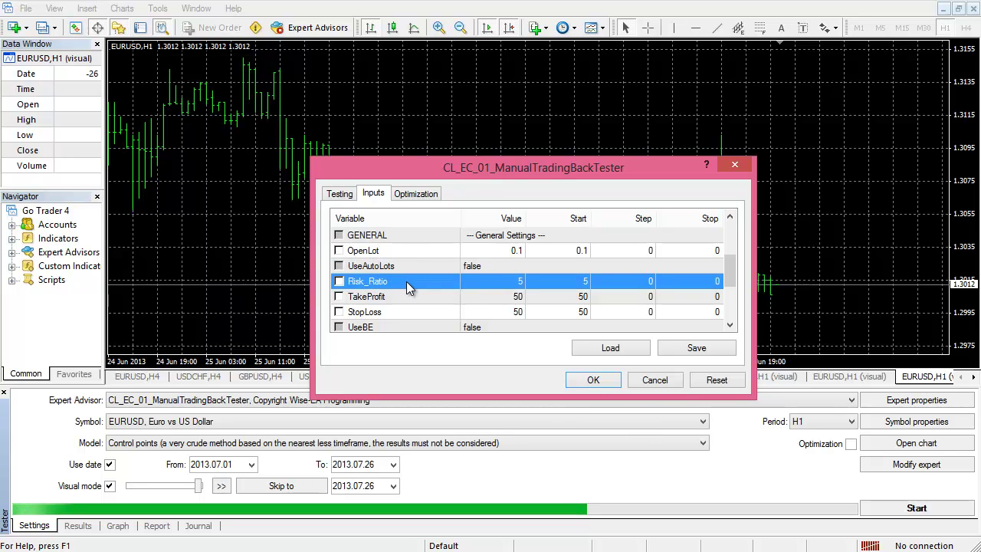
pyautogui.click(403, 268)
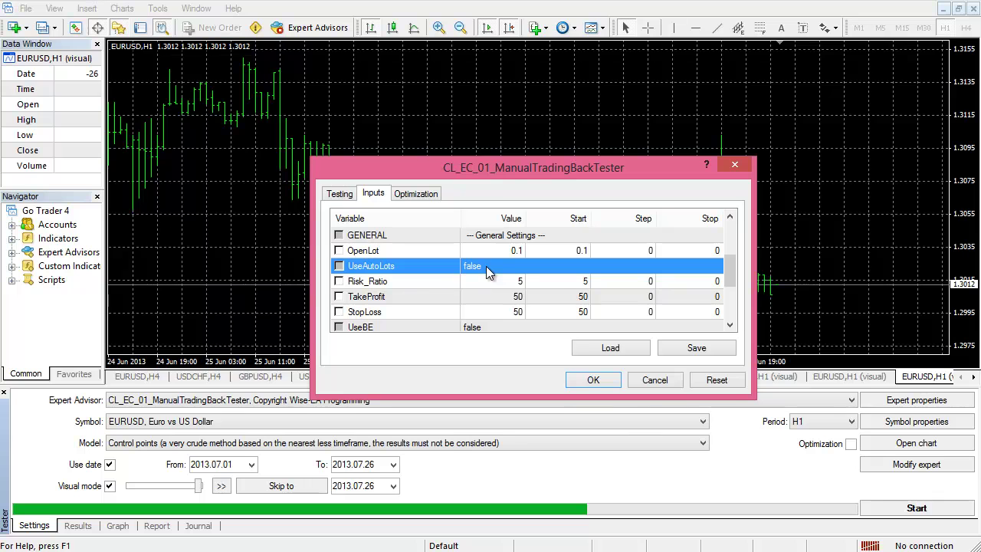
pyautogui.click(418, 283)
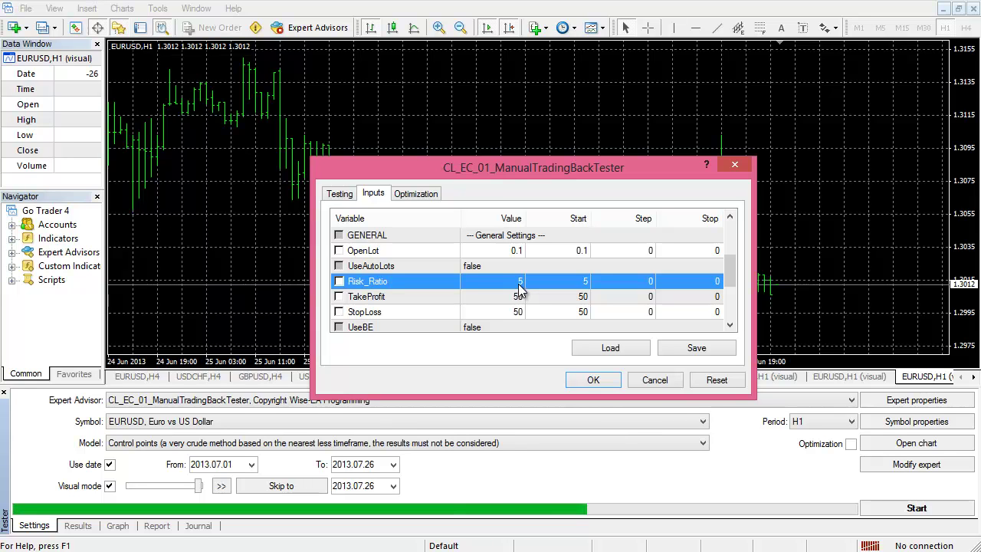
pyautogui.click(493, 268)
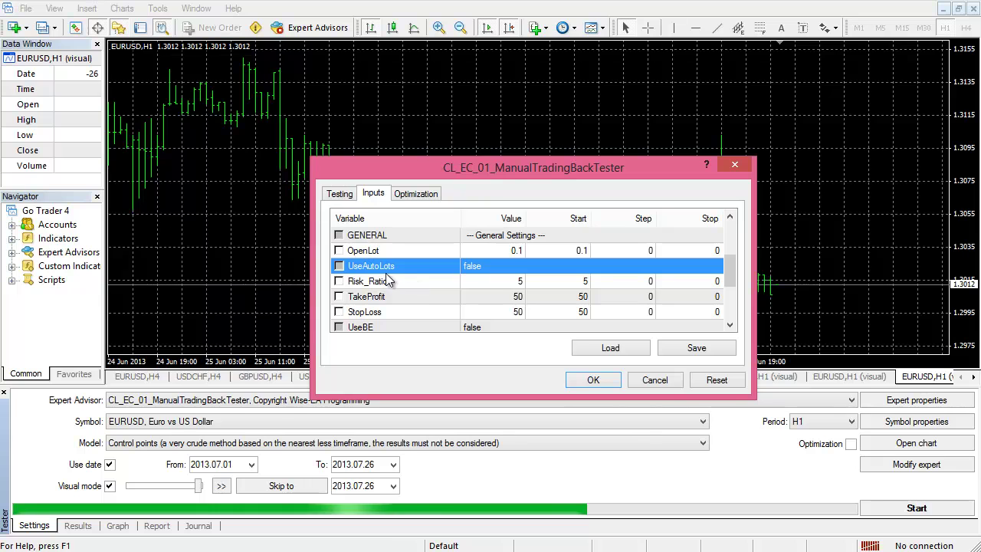
# Step: Go through the TakeProfit and StopLoss inputs and open the TakeProfit value for editing
pyautogui.click(427, 292)
pyautogui.scroll(-1, 428, 290)
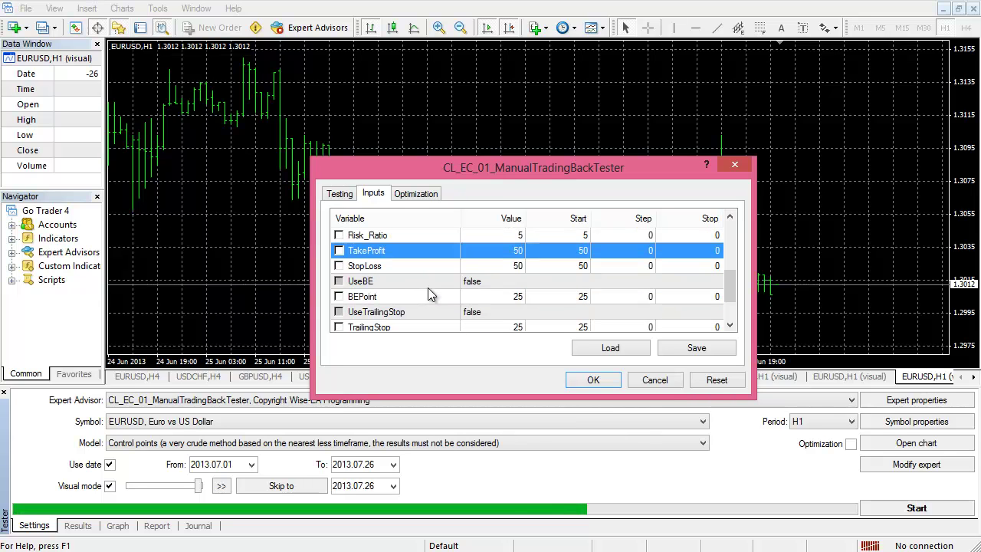
pyautogui.click(386, 267)
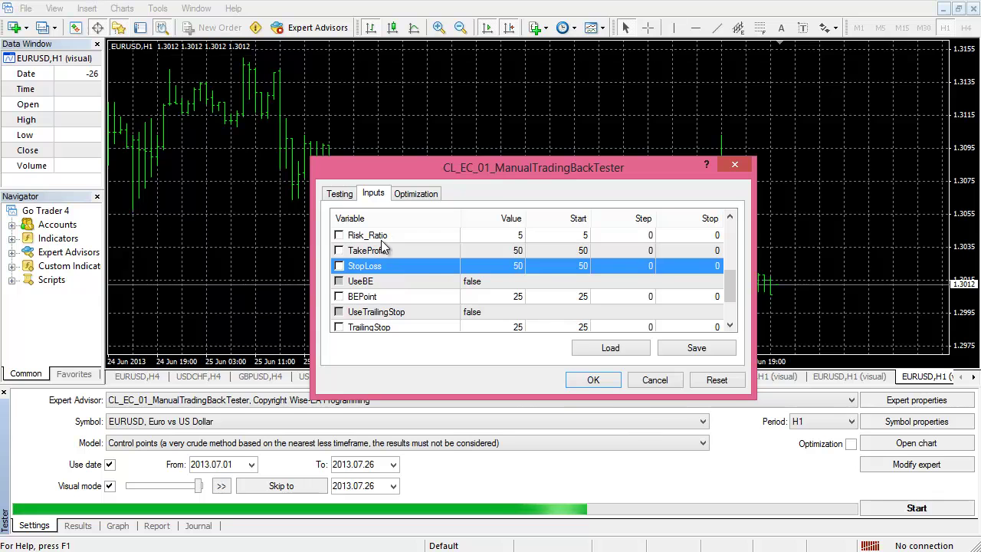
pyautogui.click(385, 251)
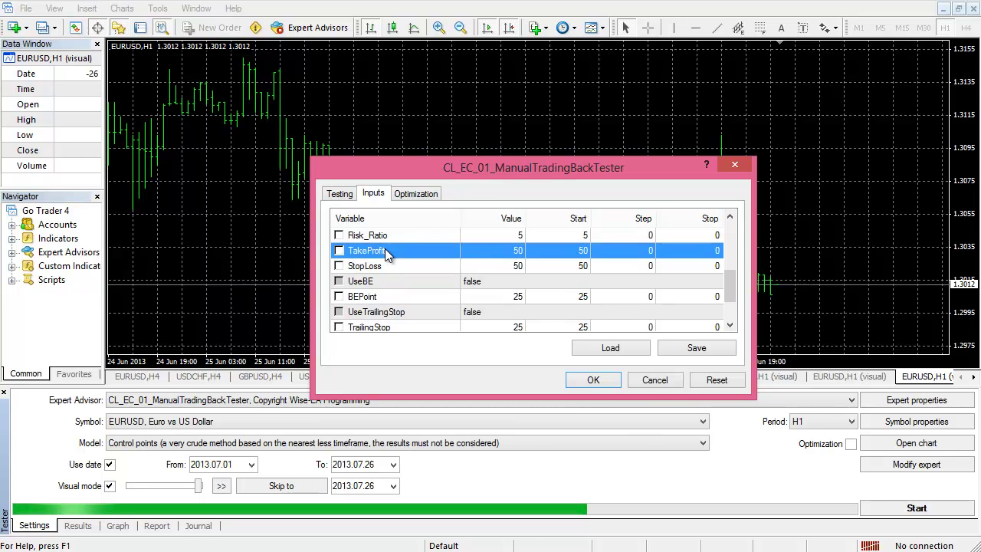
pyautogui.doubleClick(502, 251)
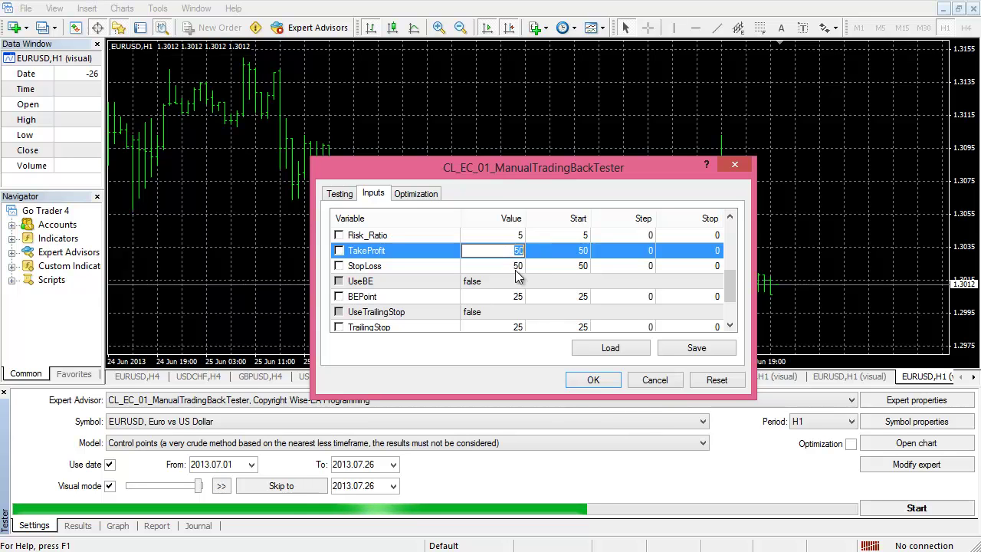
# Step: Set the StopLoss input value to 0, leaving TakeProfit without a new entry
pyautogui.doubleClick(515, 267)
pyautogui.write('0')
pyautogui.click(500, 251)
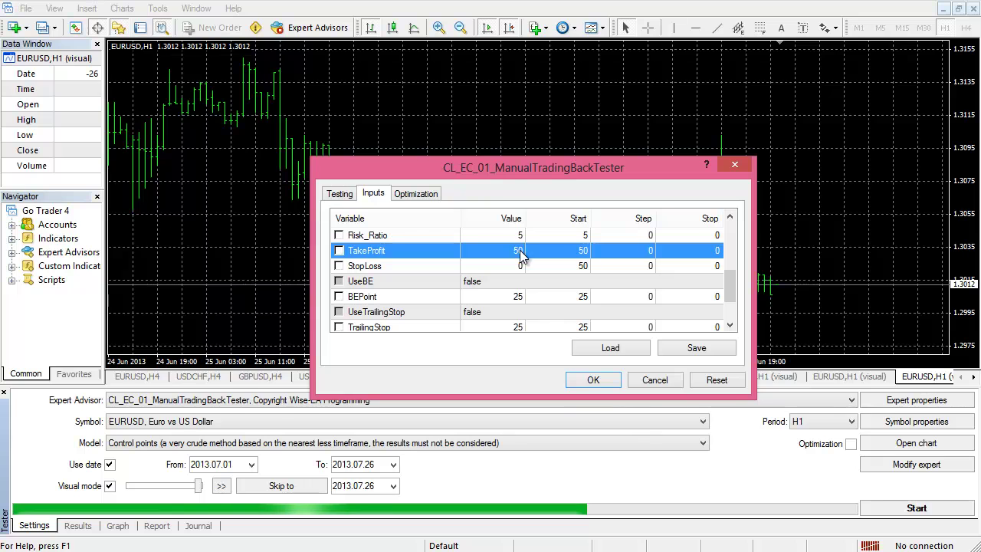
pyautogui.click(501, 268)
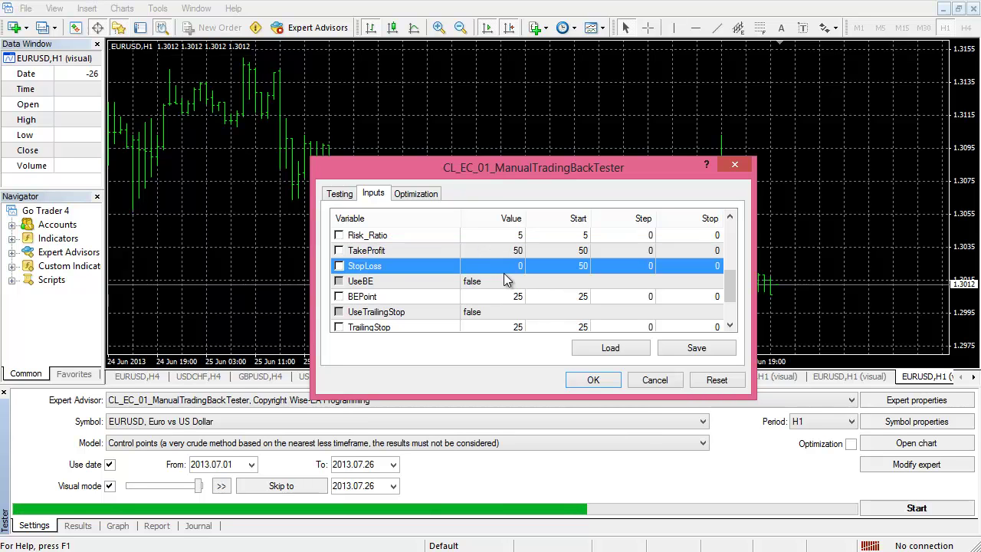
# Step: Examine the break-even and trailing stop inputs, comparing the UseBE and UseTrailingStop options
pyautogui.scroll(1, 508, 269)
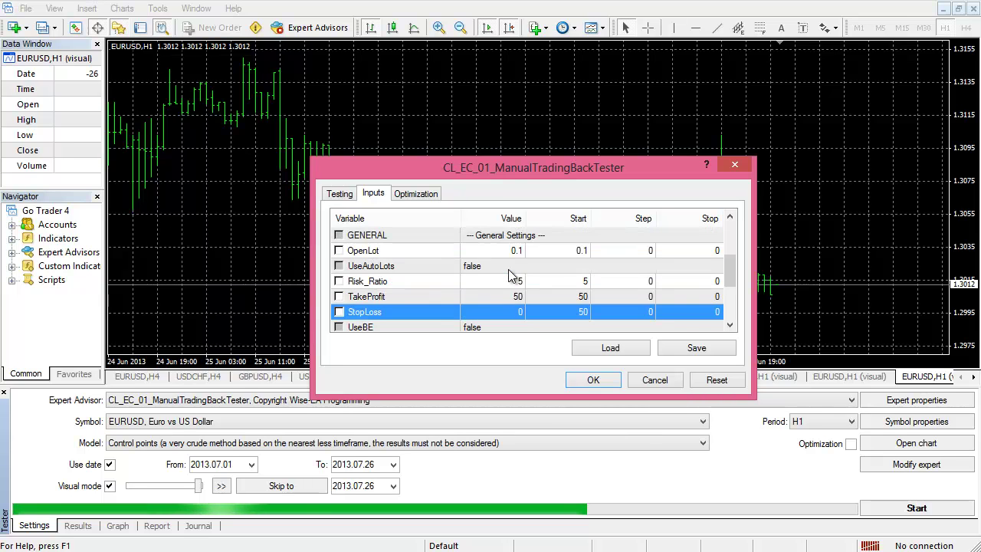
pyautogui.scroll(-1, 496, 264)
pyautogui.scroll(-1, 497, 266)
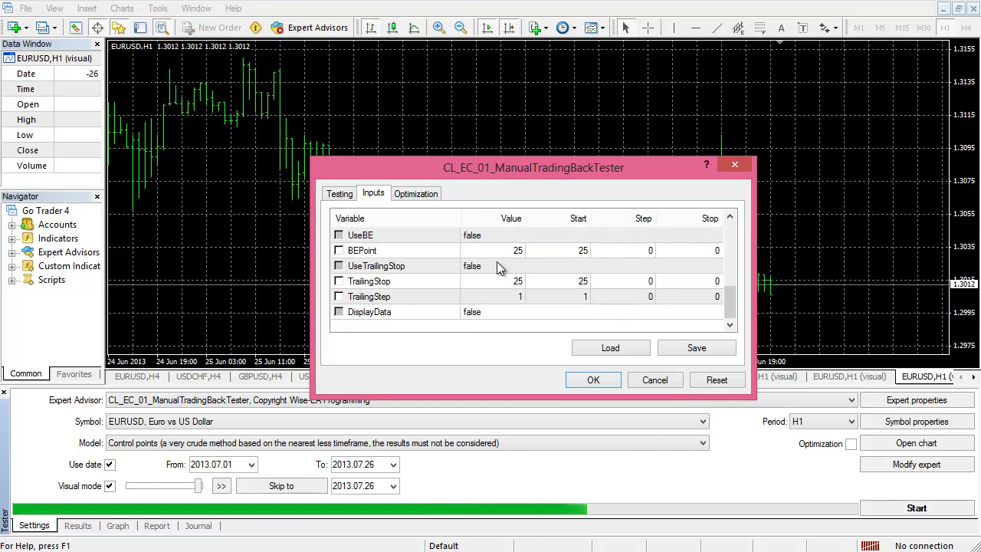
pyautogui.scroll(1, 497, 266)
pyautogui.click(397, 282)
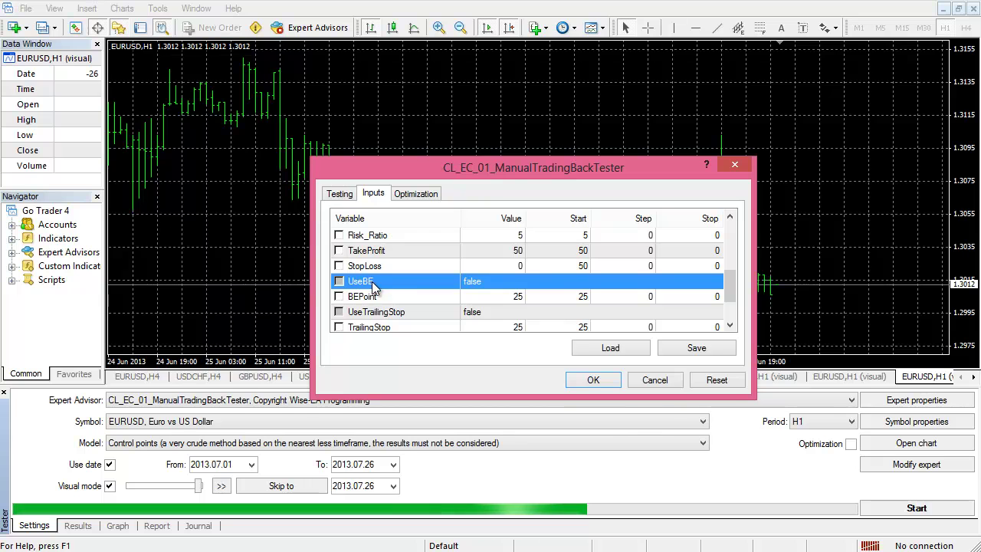
pyautogui.click(412, 311)
pyautogui.click(505, 282)
pyautogui.click(493, 315)
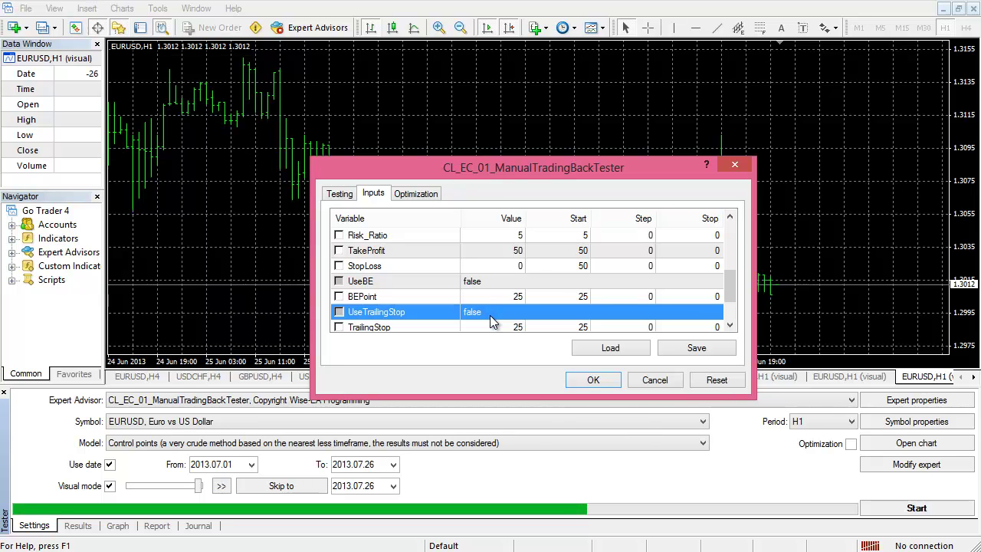
pyautogui.scroll(-1, 489, 295)
pyautogui.click(486, 237)
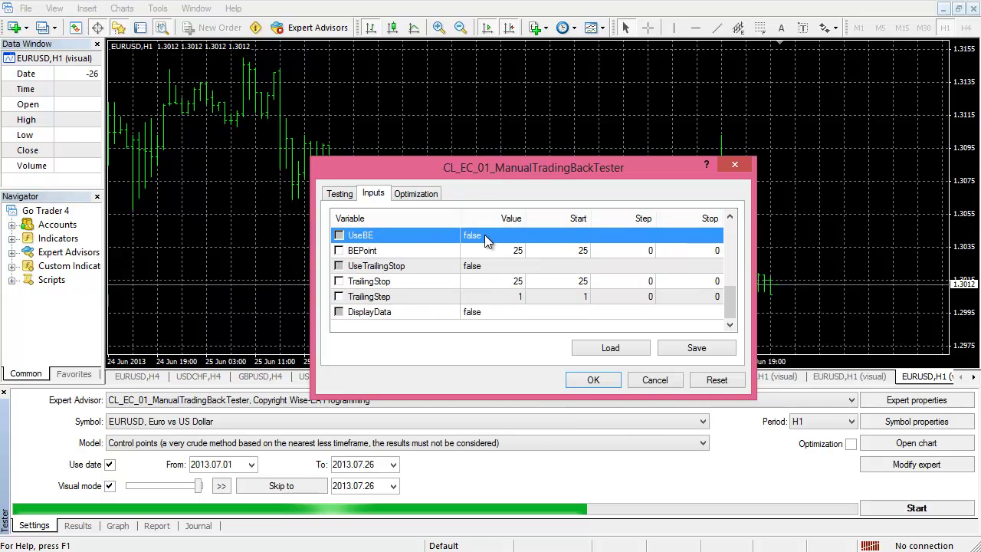
pyautogui.click(484, 268)
pyautogui.scroll(1, 492, 270)
# Step: Open the BEPoint value for editing, leave it without entering a new value, and look at the TrailingStop input
pyautogui.click(484, 280)
pyautogui.click(384, 295)
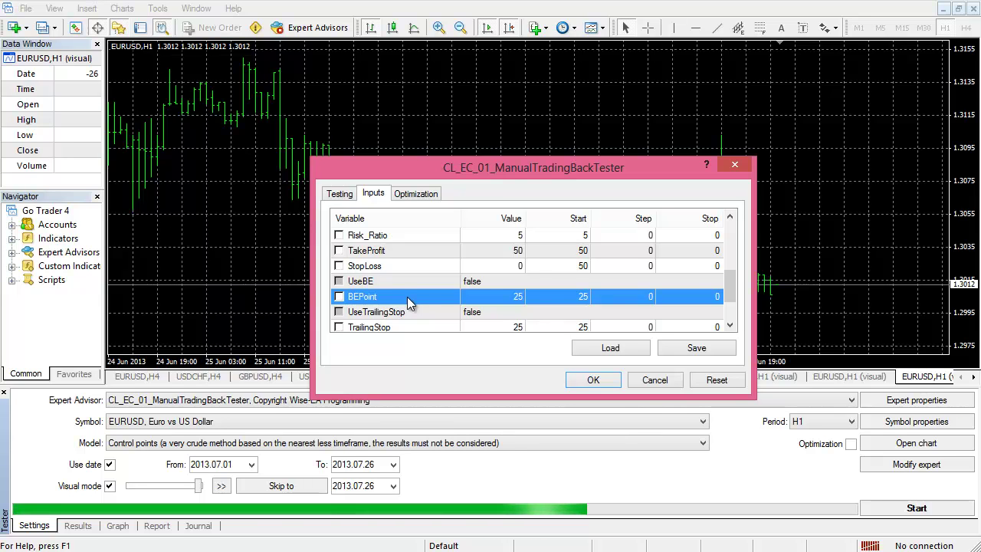
pyautogui.click(523, 298)
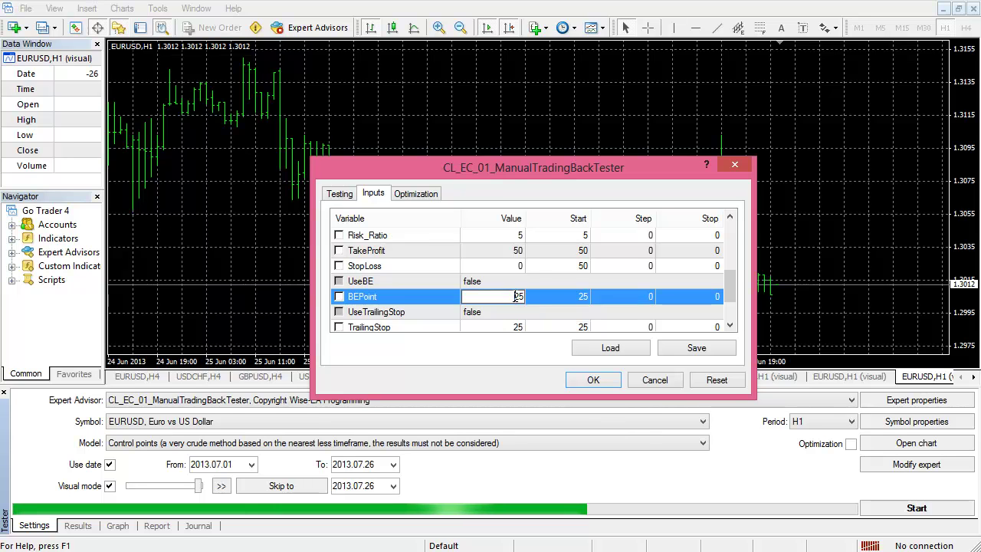
pyautogui.click(498, 283)
pyautogui.scroll(-1, 499, 282)
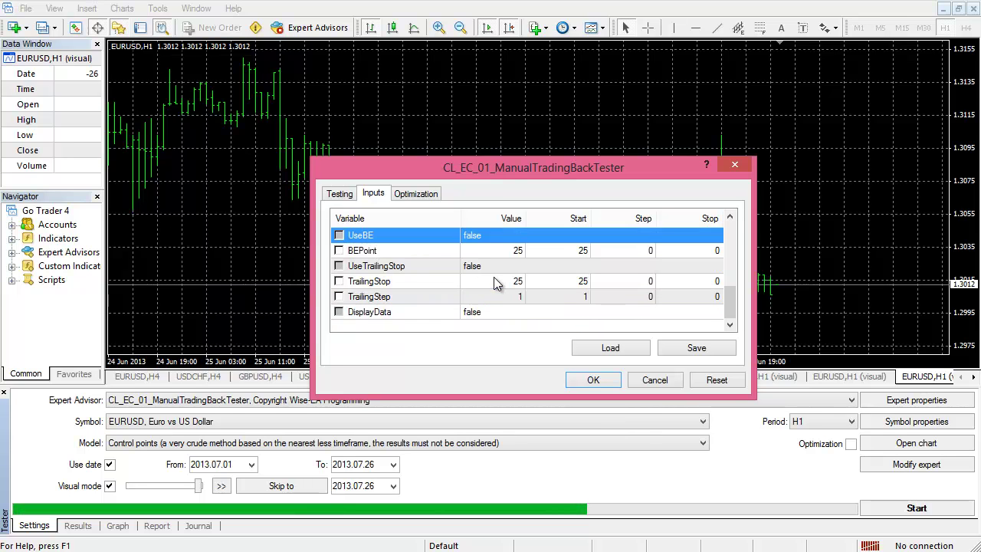
pyautogui.click(407, 282)
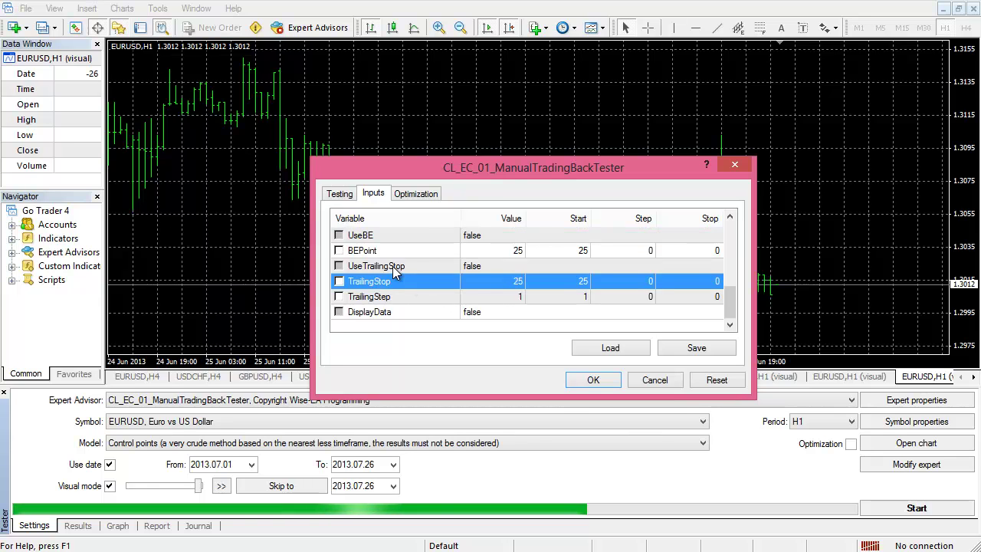
# Step: Enable the break-even function by setting UseBE to true
pyautogui.scroll(1, 485, 263)
pyautogui.click(482, 283)
pyautogui.click(485, 284)
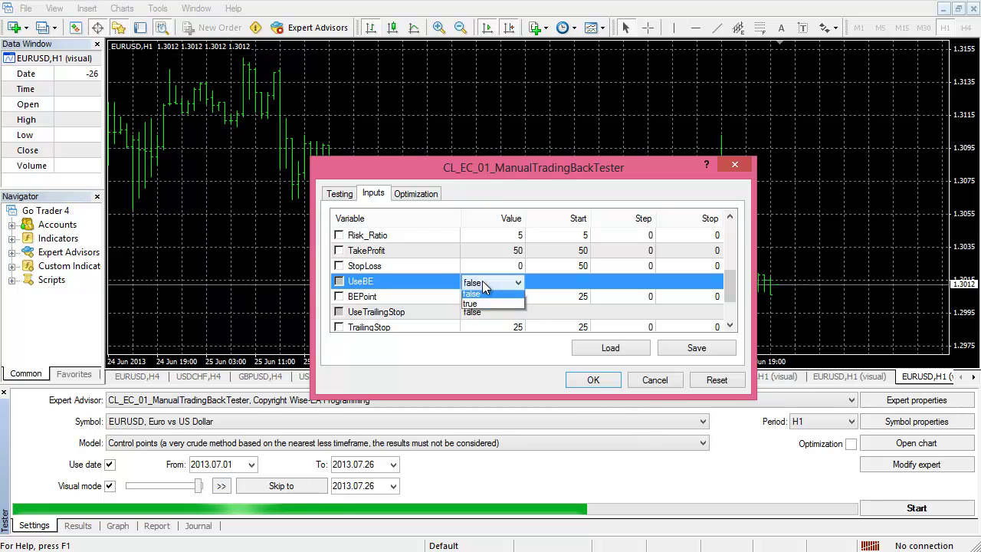
pyautogui.click(483, 307)
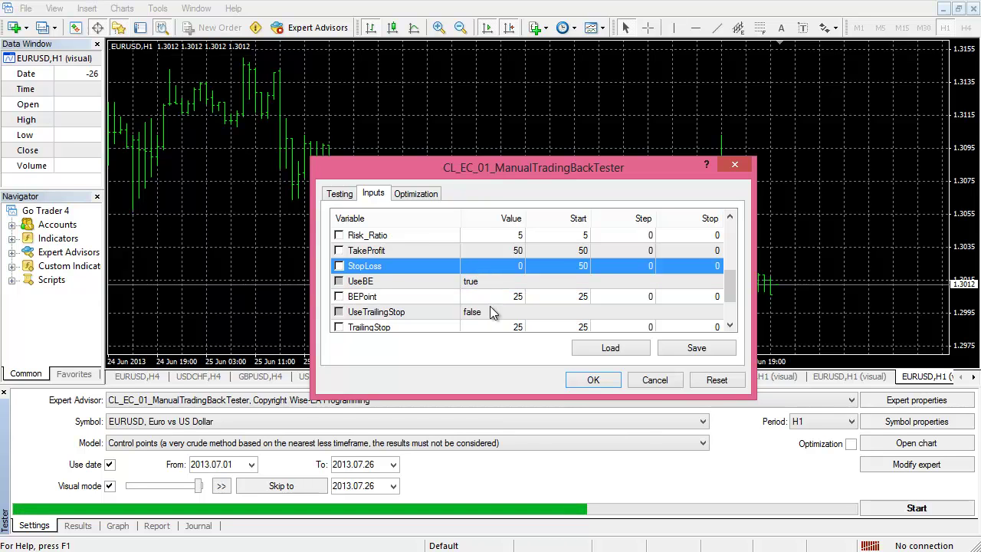
# Step: Enable the trailing stop by setting UseTrailingStop to true
pyautogui.scroll(-1, 497, 284)
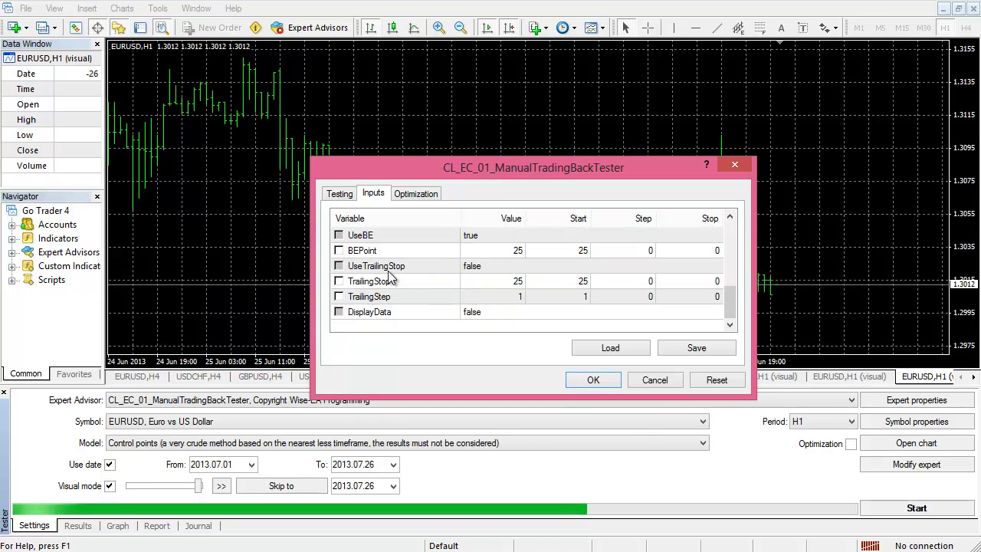
pyautogui.click(483, 267)
pyautogui.click(484, 268)
pyautogui.click(485, 292)
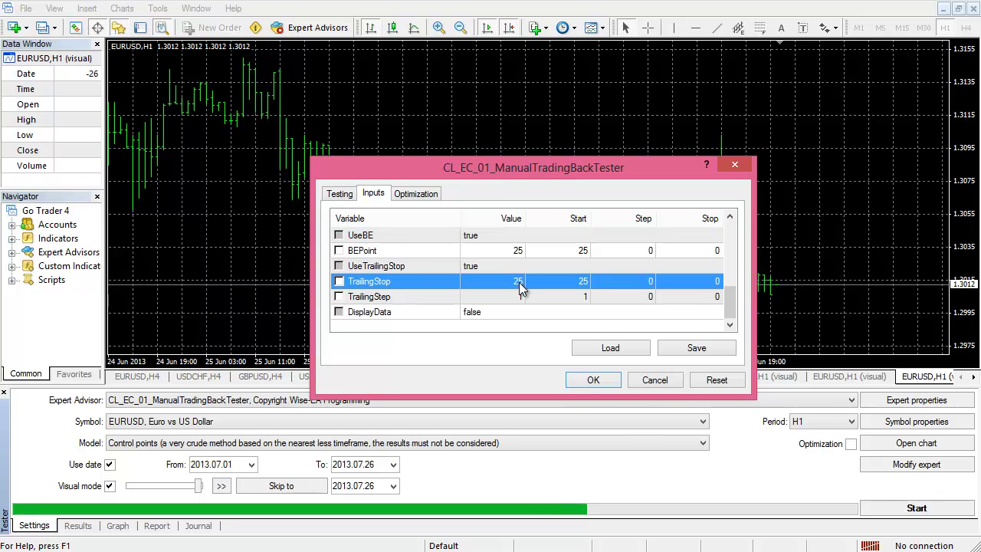
# Step: Review the trailing stop inputs and set the TrailingStep value to 5
pyautogui.click(360, 297)
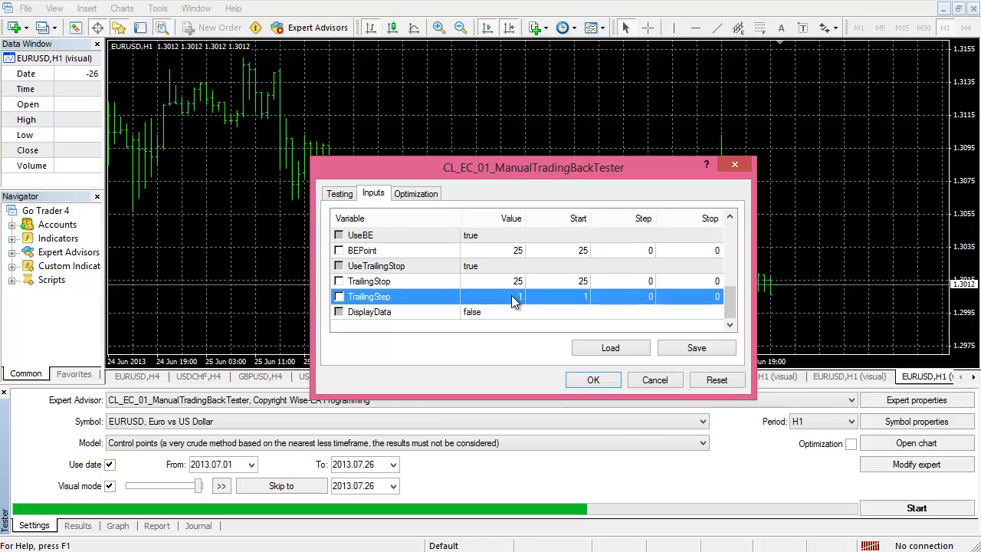
pyautogui.click(419, 268)
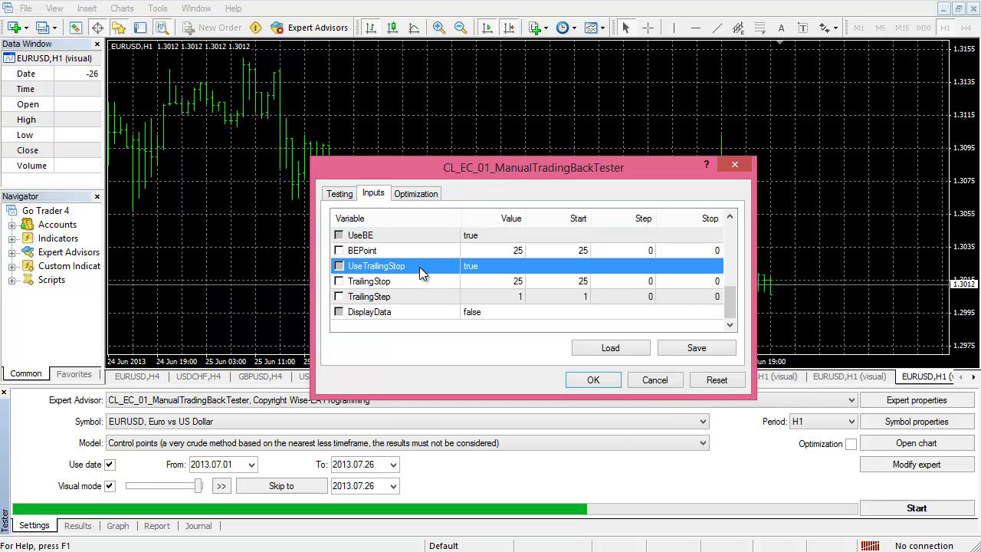
pyautogui.doubleClick(498, 296)
pyautogui.write('5')
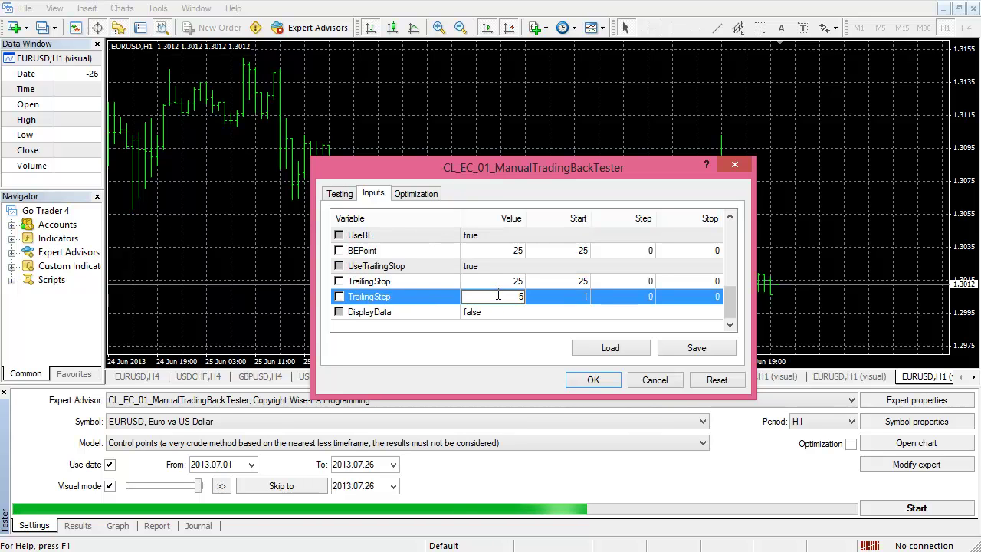
pyautogui.click(490, 285)
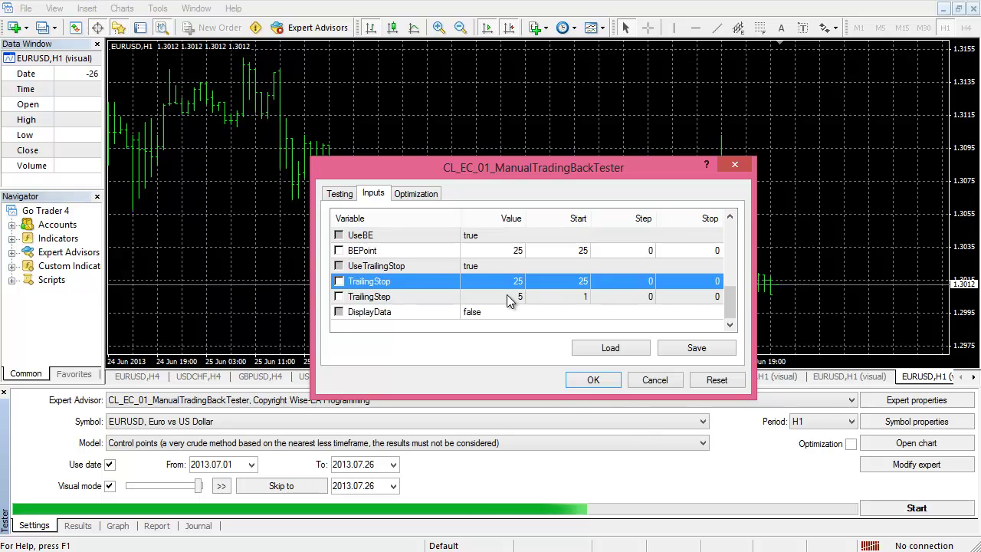
# Step: Check the true and false options of the DisplayData input and keep it at false
pyautogui.click(507, 299)
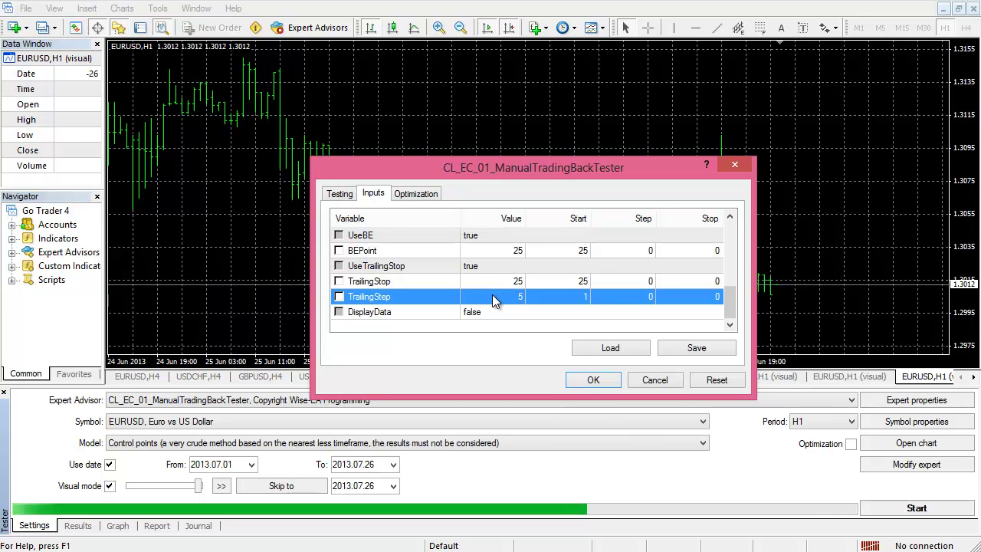
pyautogui.click(490, 312)
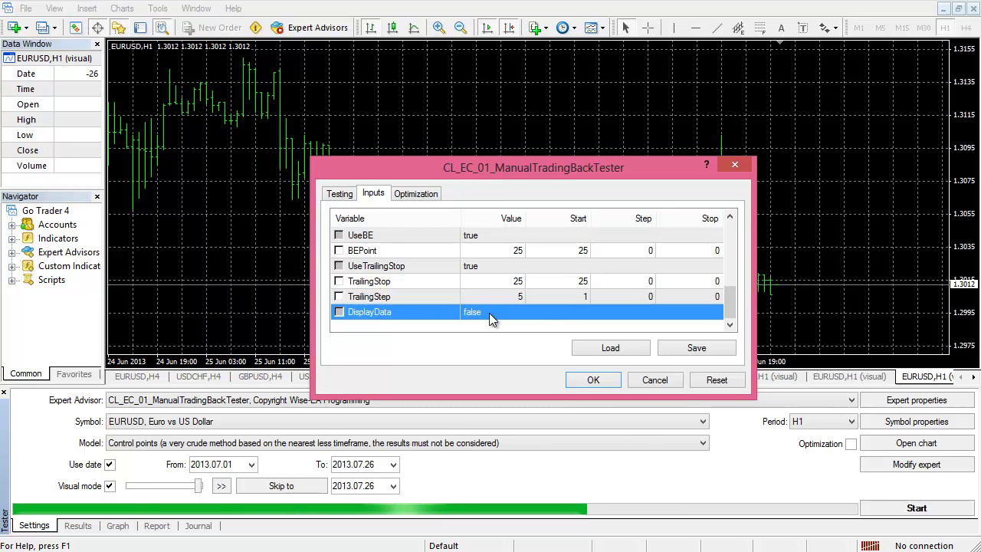
pyautogui.click(393, 329)
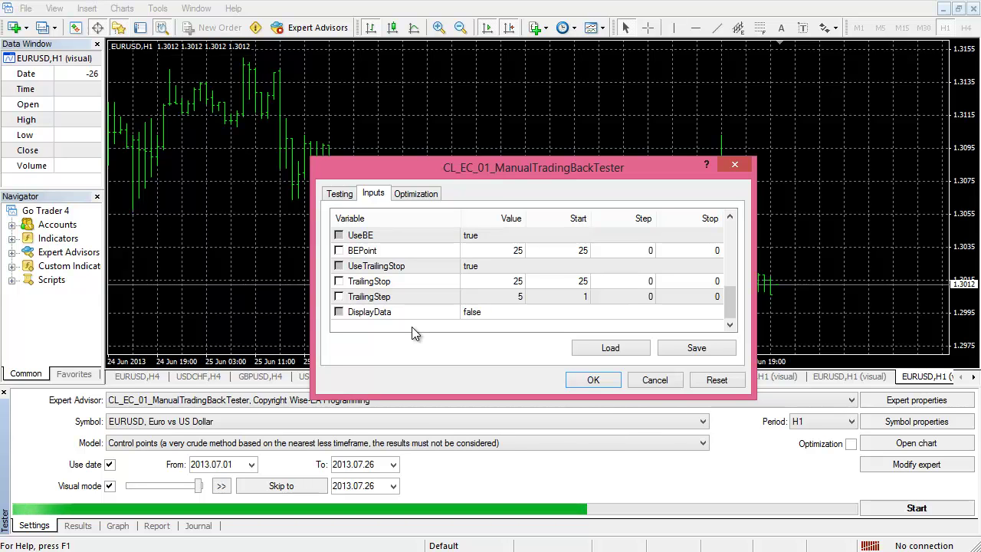
pyautogui.click(481, 311)
pyautogui.click(481, 312)
pyautogui.click(482, 313)
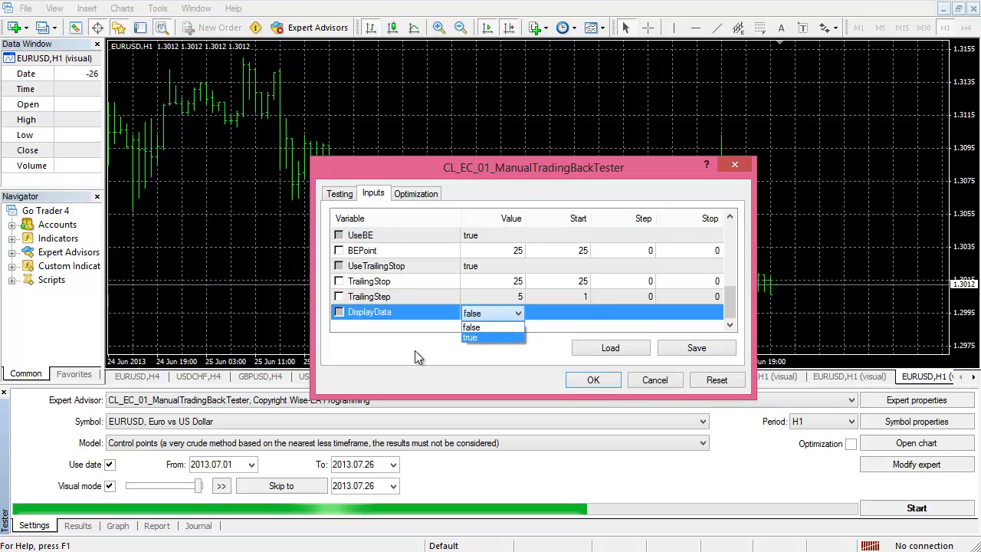
pyautogui.click(422, 348)
pyautogui.click(486, 329)
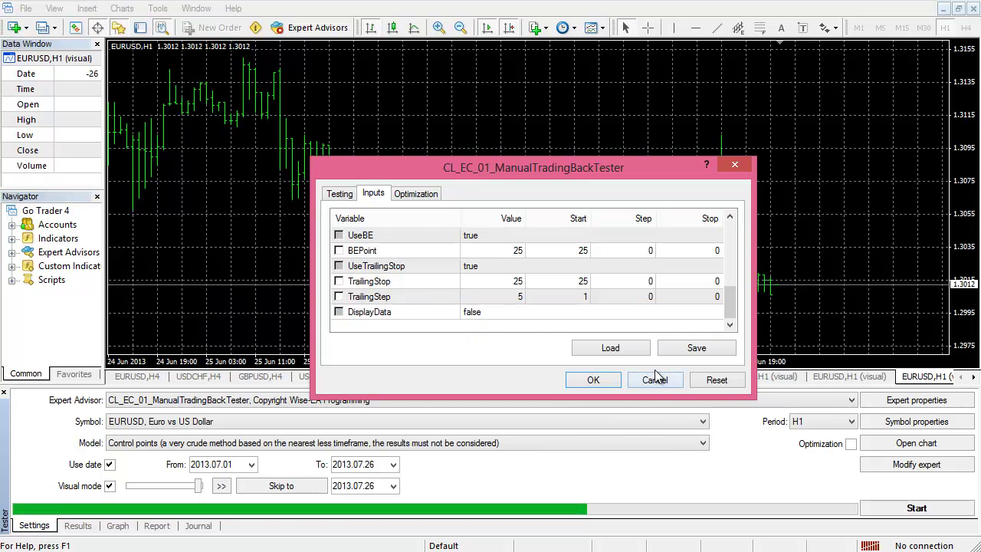
# Step: Accept the expert's input settings and start the visual back test on EURUSD H1
pyautogui.click(607, 382)
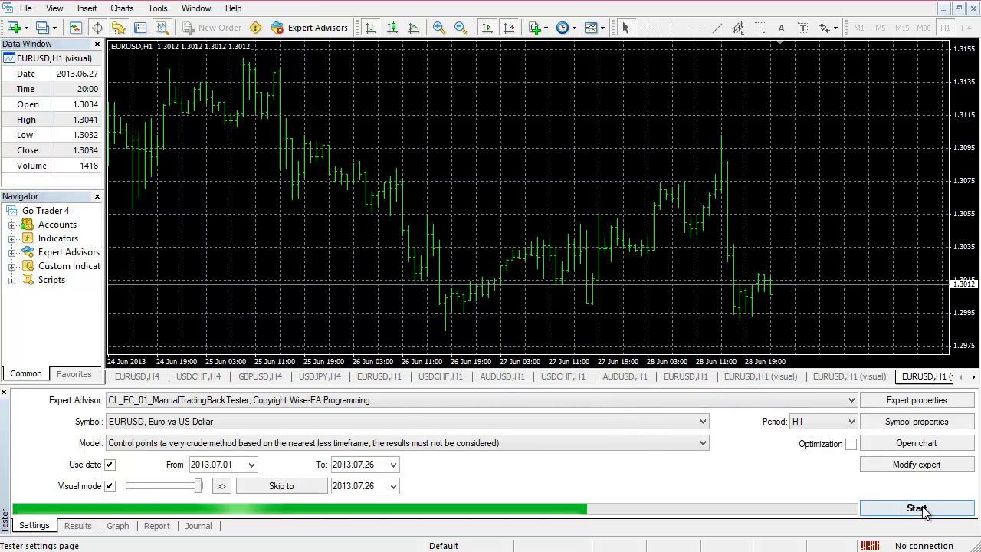
pyautogui.click(917, 509)
# Step: Hide the grid on the running visual test chart and view its earlier bars
pyautogui.rightClick(501, 133)
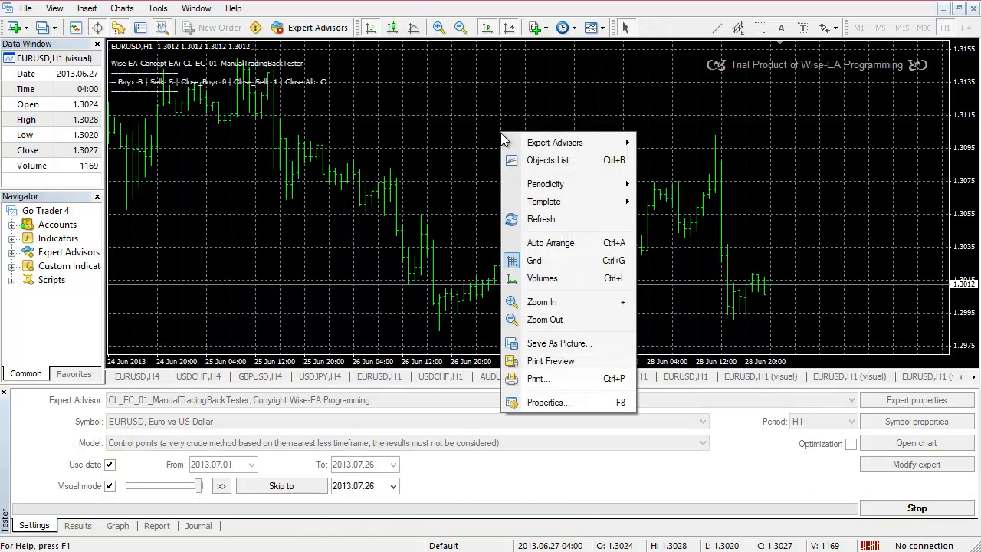
pyautogui.click(548, 261)
pyautogui.moveTo(253, 165); pyautogui.dragTo(327, 158)
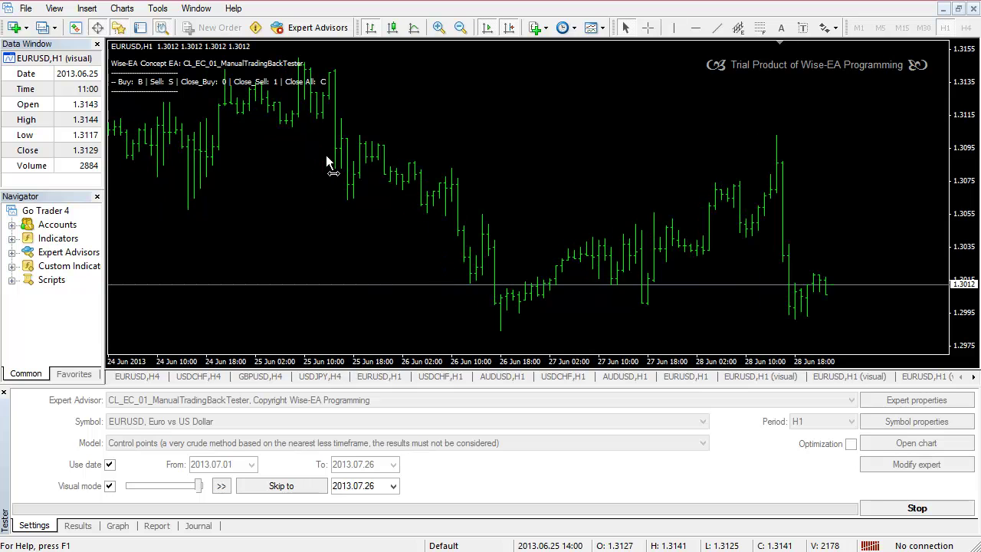
pyautogui.scroll(2, 226, 107)
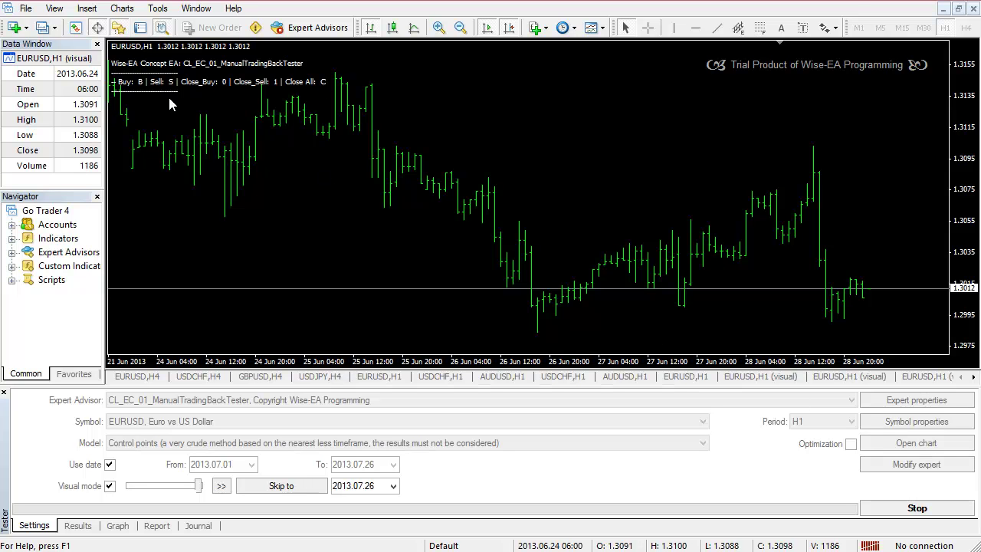
# Step: Stop the running test and set the expert's DisplayData input to true
pyautogui.click(897, 509)
pyautogui.click(904, 400)
pyautogui.scroll(-6, 449, 257)
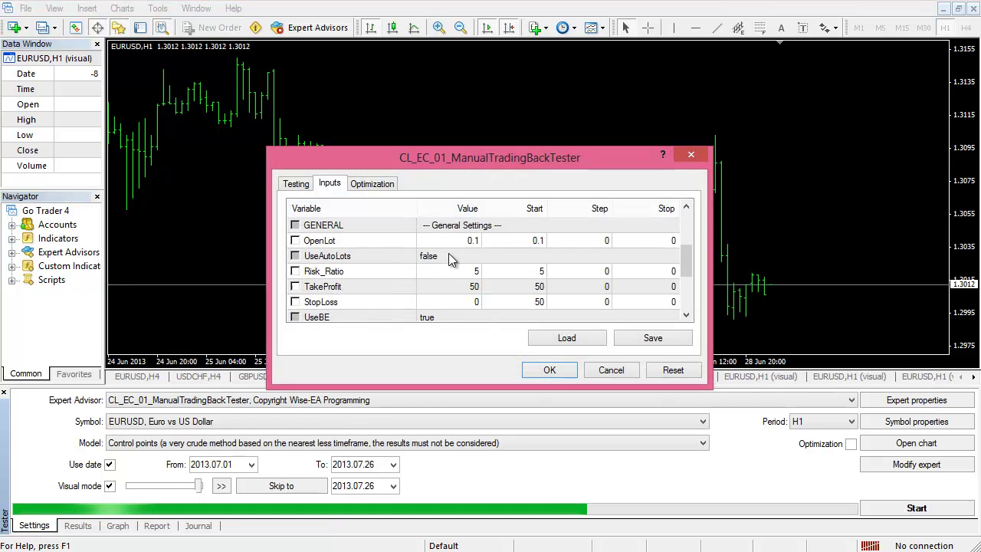
pyautogui.click(453, 302)
pyautogui.click(455, 303)
pyautogui.click(457, 306)
pyautogui.click(450, 328)
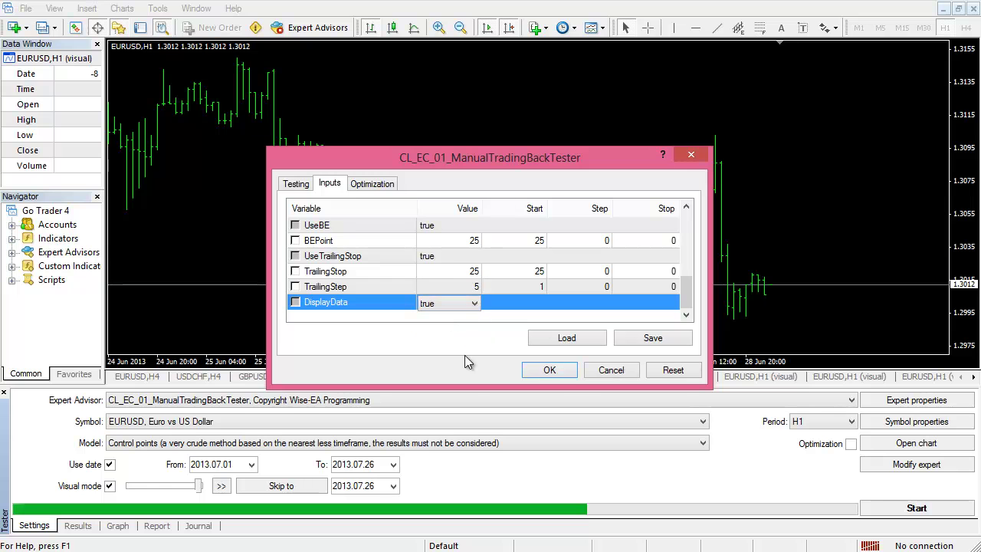
pyautogui.click(550, 371)
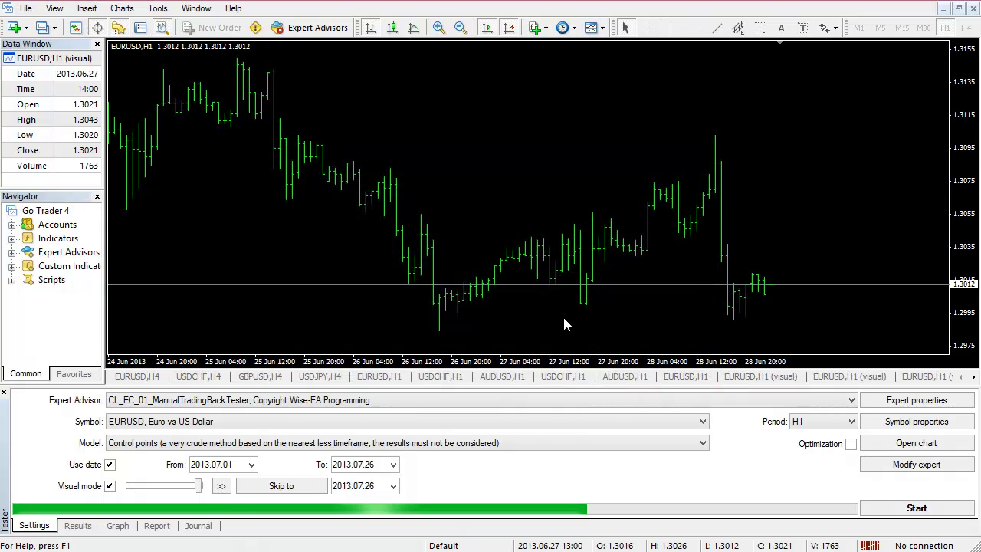
# Step: Restart the visual test and apply the saved chart template 00
pyautogui.click(878, 515)
pyautogui.rightClick(431, 123)
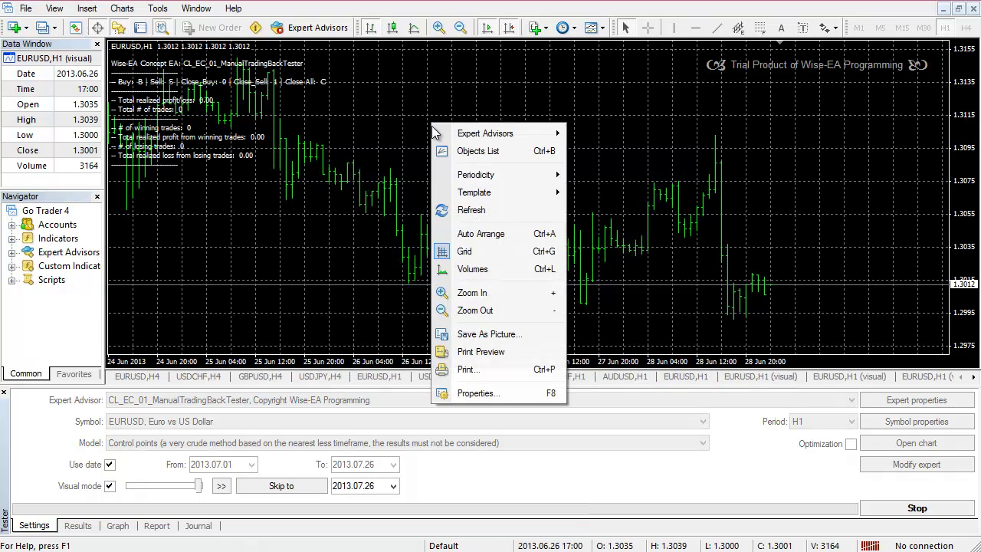
pyautogui.moveTo(488, 197)
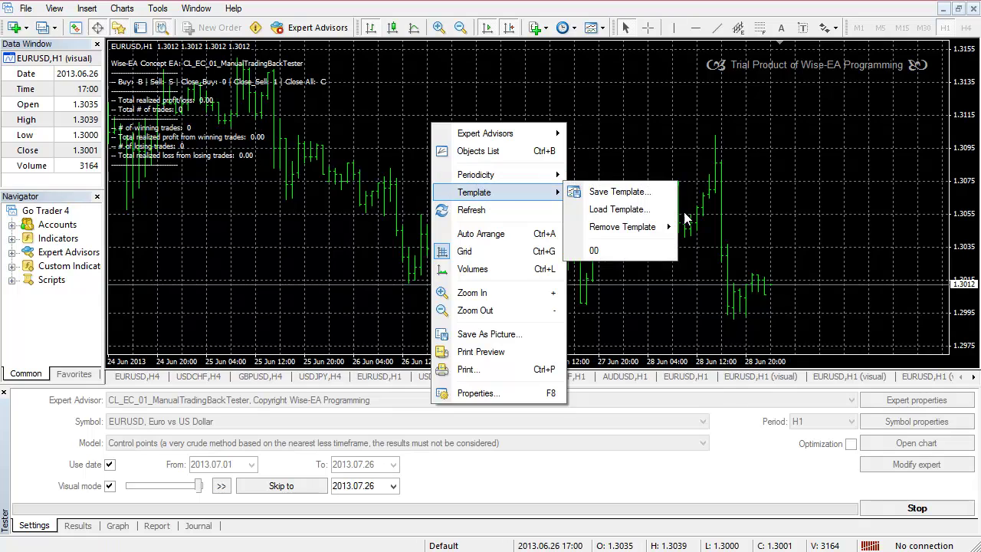
pyautogui.click(625, 253)
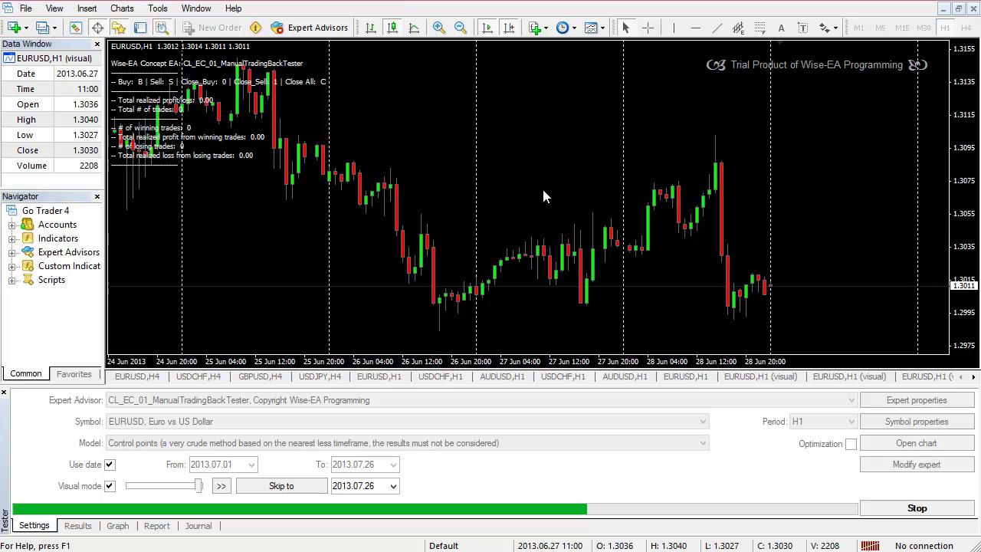
# Step: Switch the test chart to bar display and examine the profit and trade statistics shown on it
pyautogui.click(371, 28)
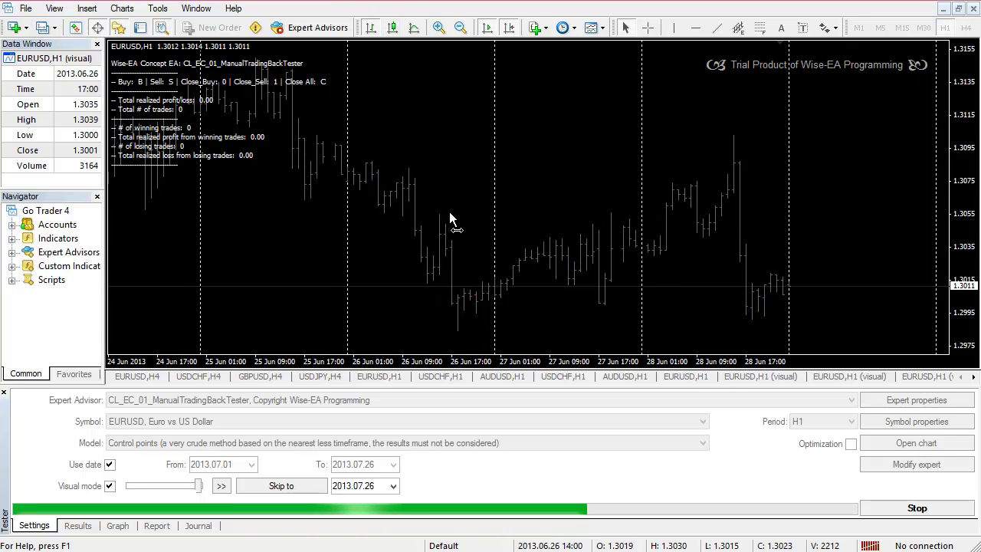
pyautogui.moveTo(570, 222); pyautogui.dragTo(558, 223)
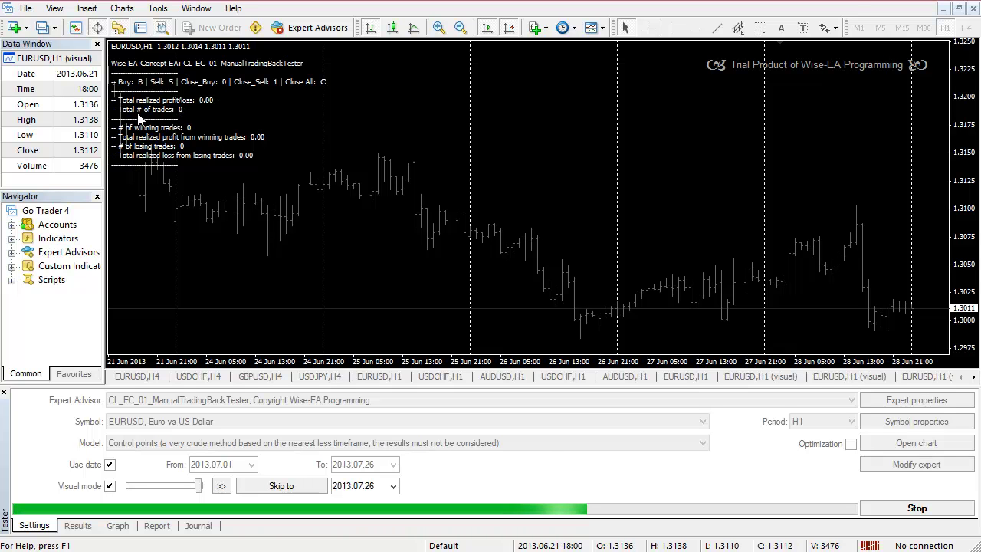
pyautogui.moveTo(770, 220); pyautogui.dragTo(641, 226)
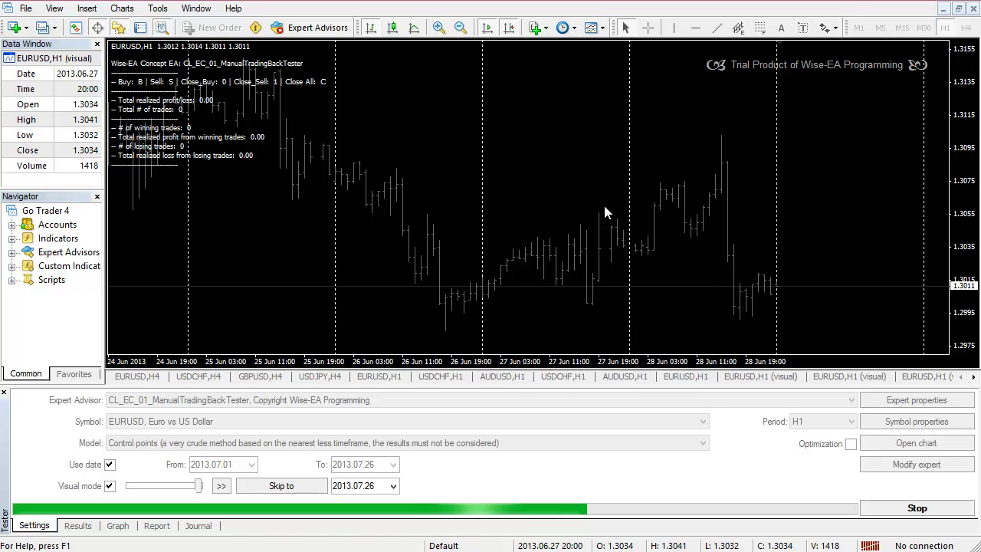
pyautogui.scroll(2, 197, 224)
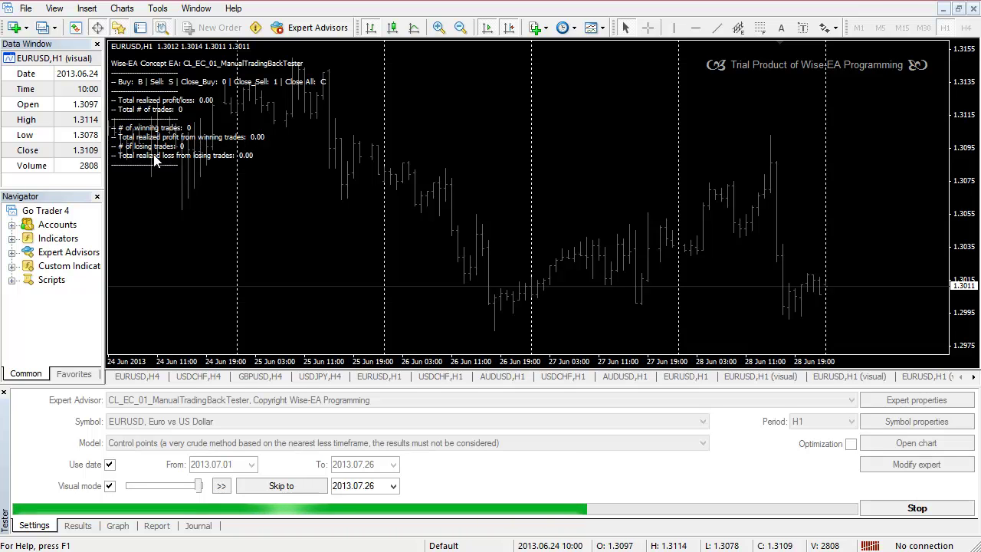
pyautogui.scroll(-1, 206, 105)
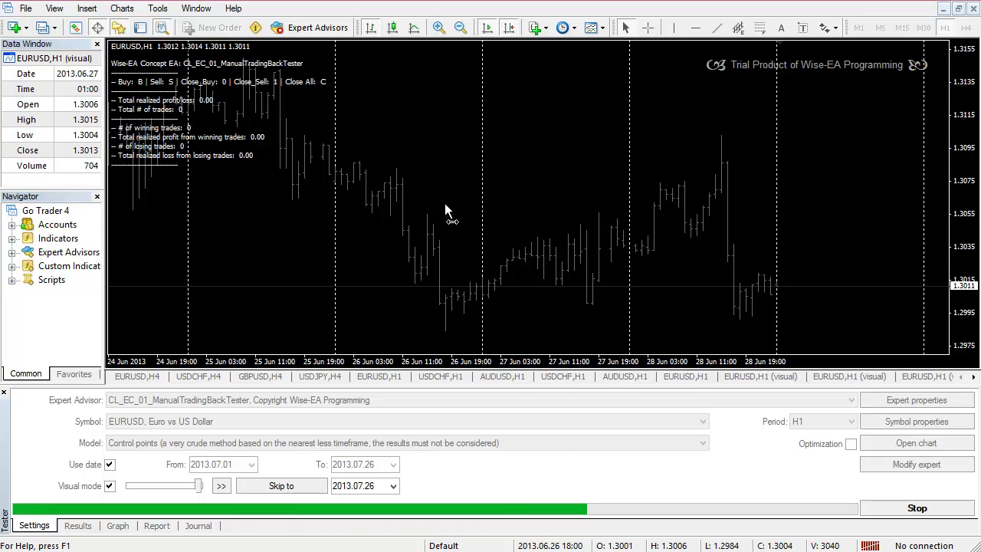
# Step: Lower the visual test speed and resume the playback
pyautogui.moveTo(197, 486); pyautogui.dragTo(175, 487)
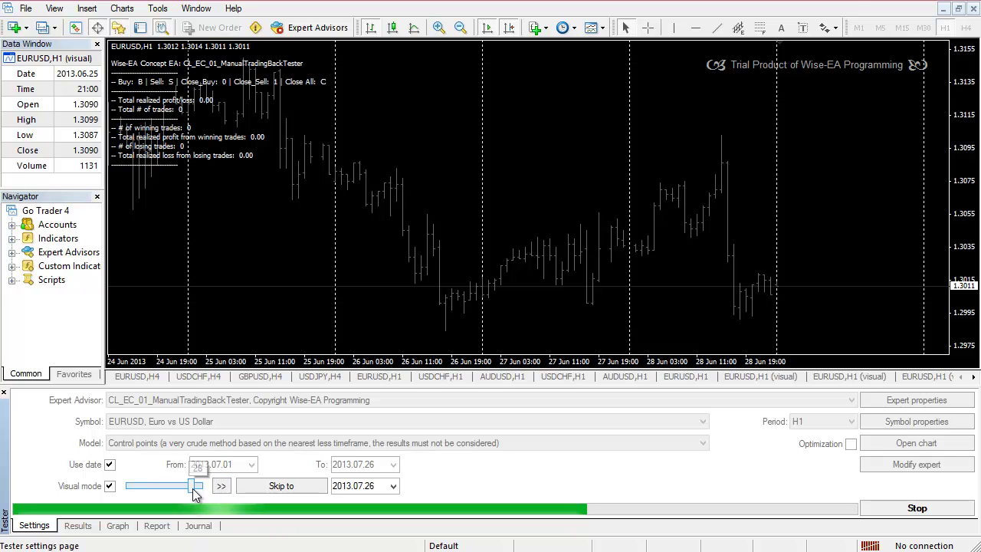
pyautogui.click(221, 487)
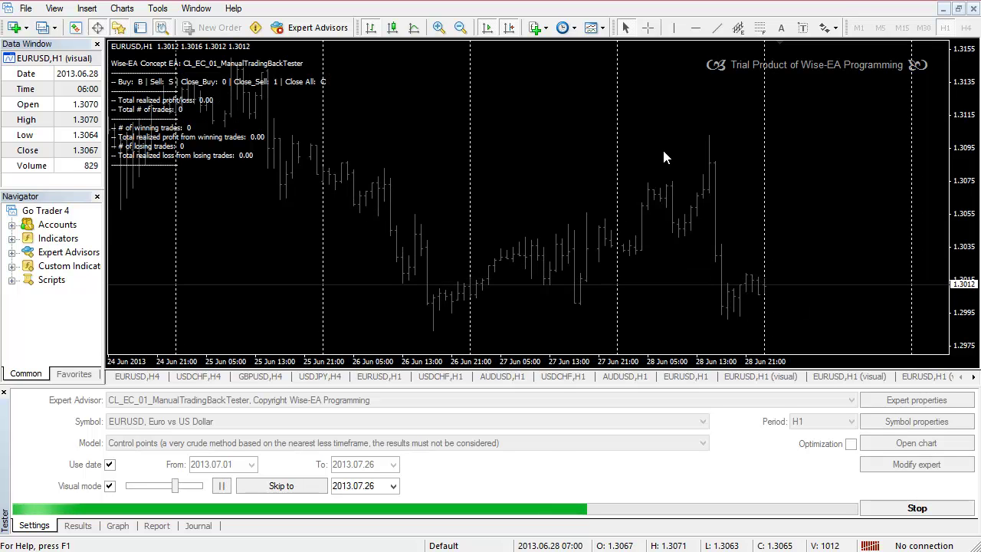
# Step: Open a buy trade with the B hot key and check its entries in the test results
pyautogui.press('b')
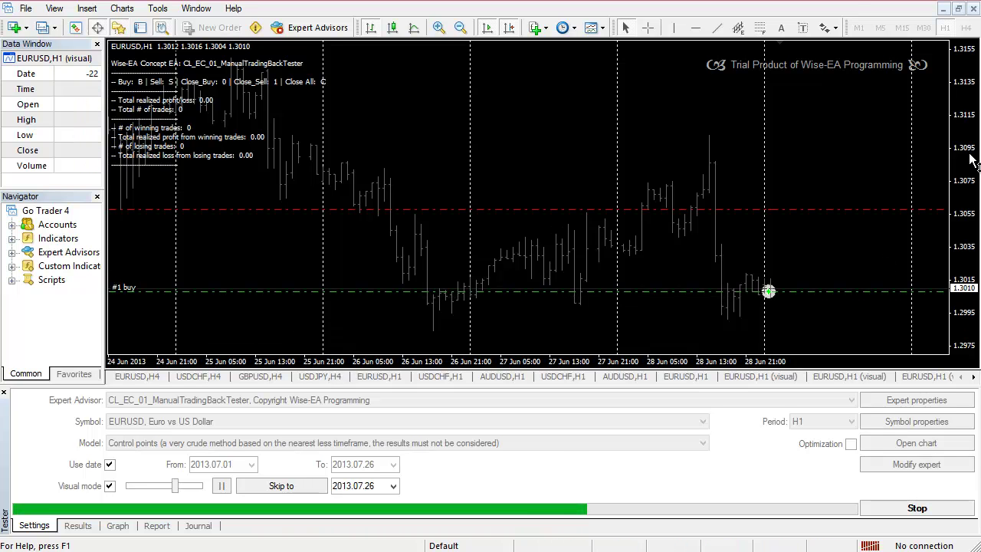
pyautogui.moveTo(967, 154); pyautogui.dragTo(969, 175)
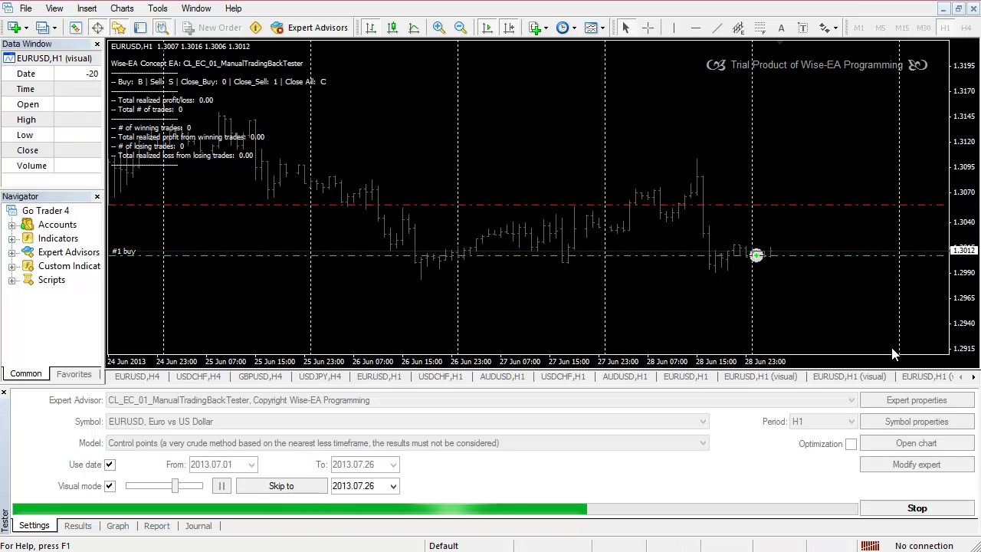
pyautogui.click(77, 526)
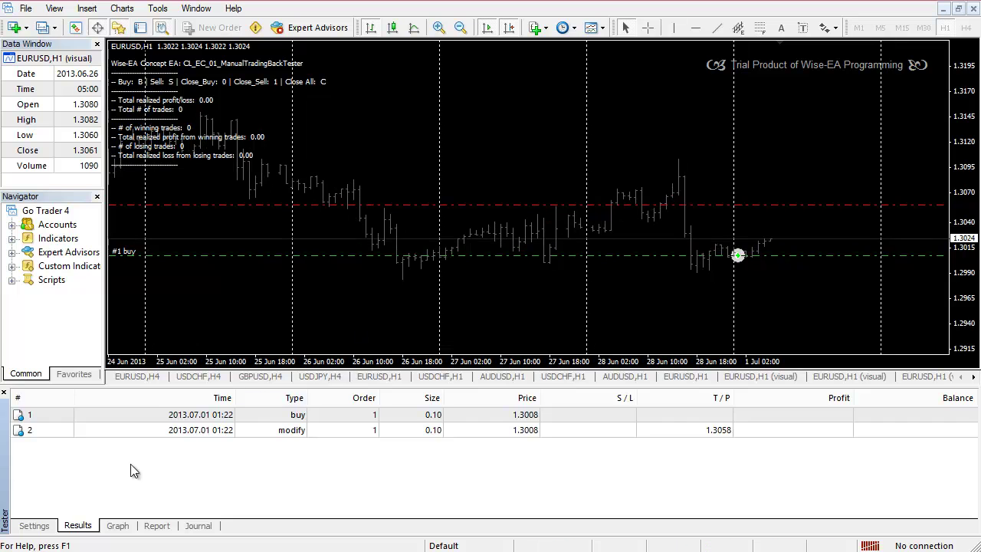
pyautogui.click(32, 527)
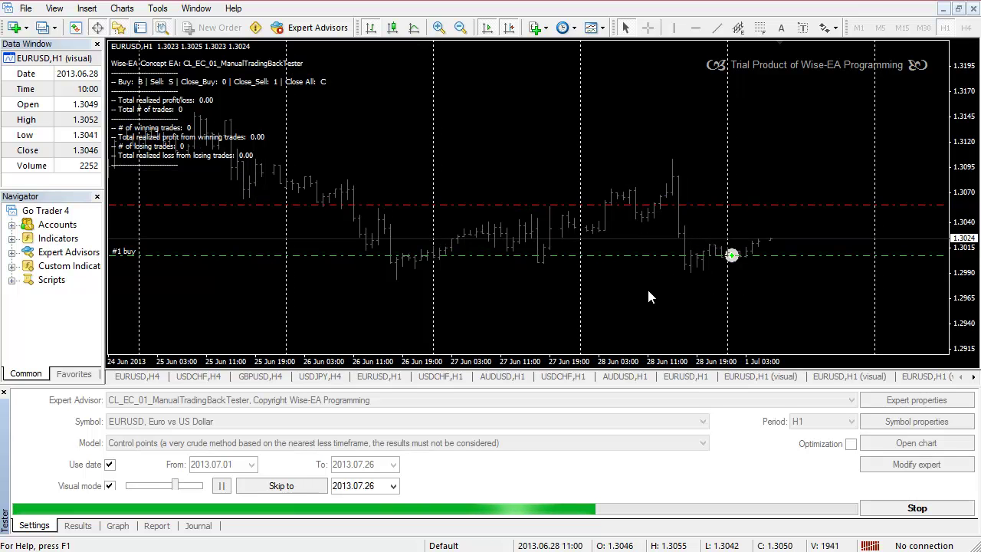
# Step: Open a sell trade with hot key S and close the existing buy trade with hot key 0
pyautogui.press('s')
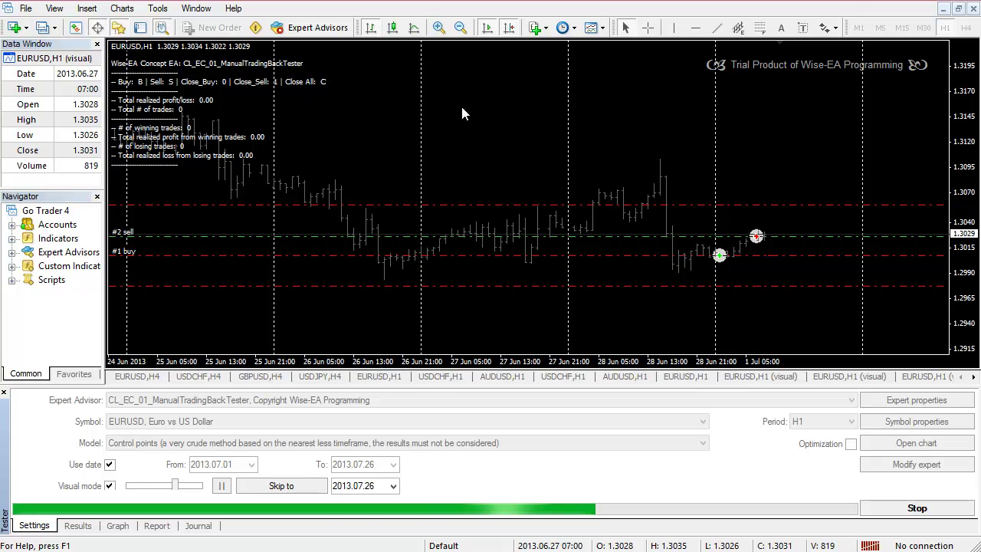
pyautogui.press('0')
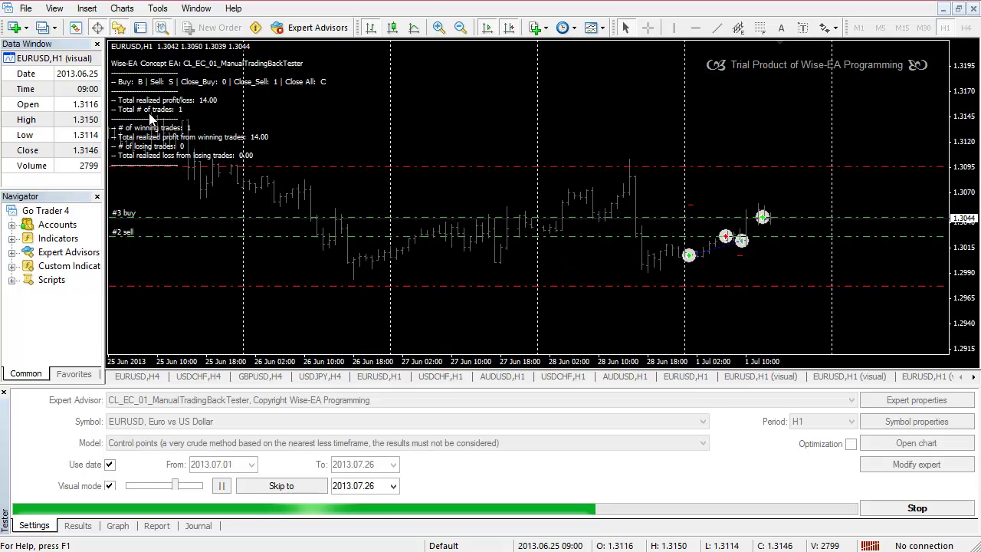
# Step: Open further buy trades in the visual test, pausing and resuming the playback
pyautogui.press('b')
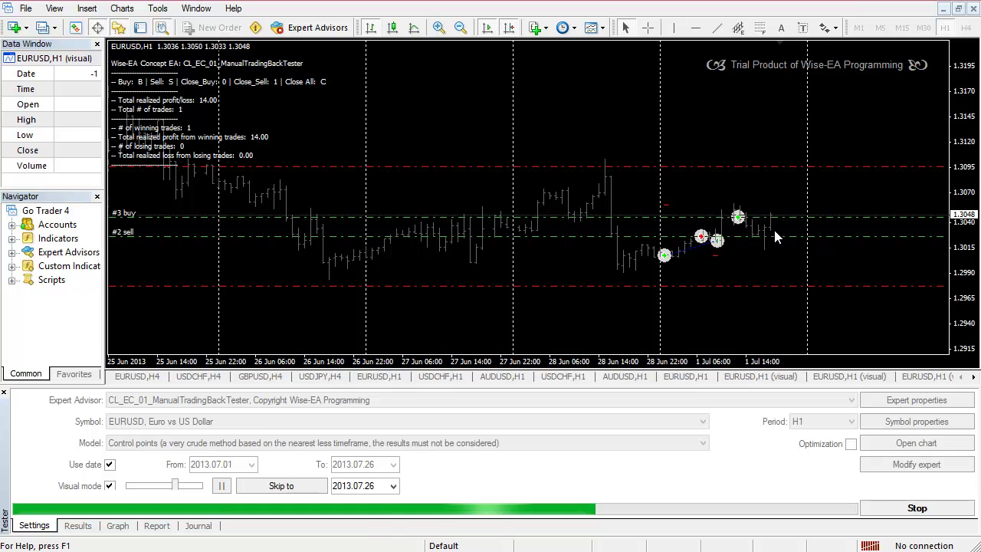
pyautogui.click(223, 490)
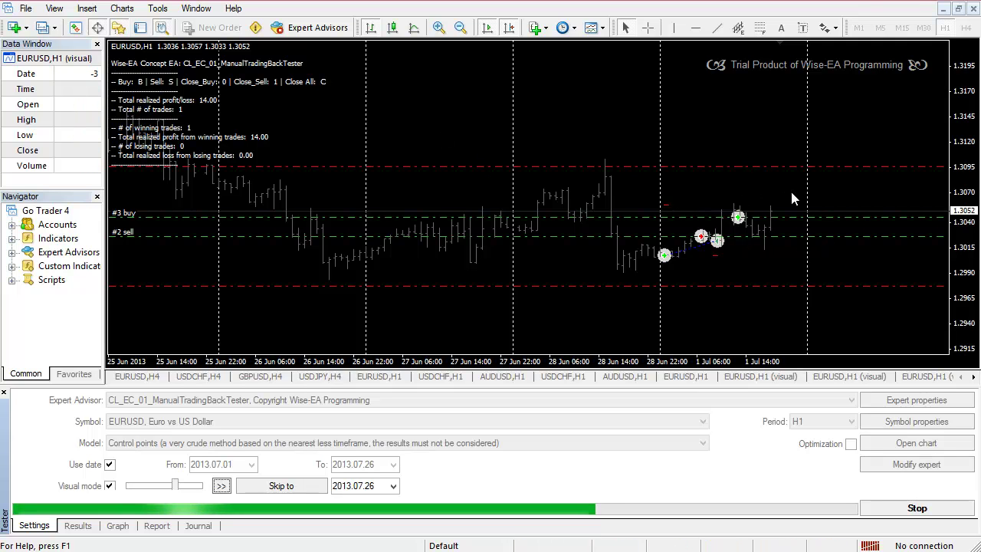
pyautogui.click(221, 486)
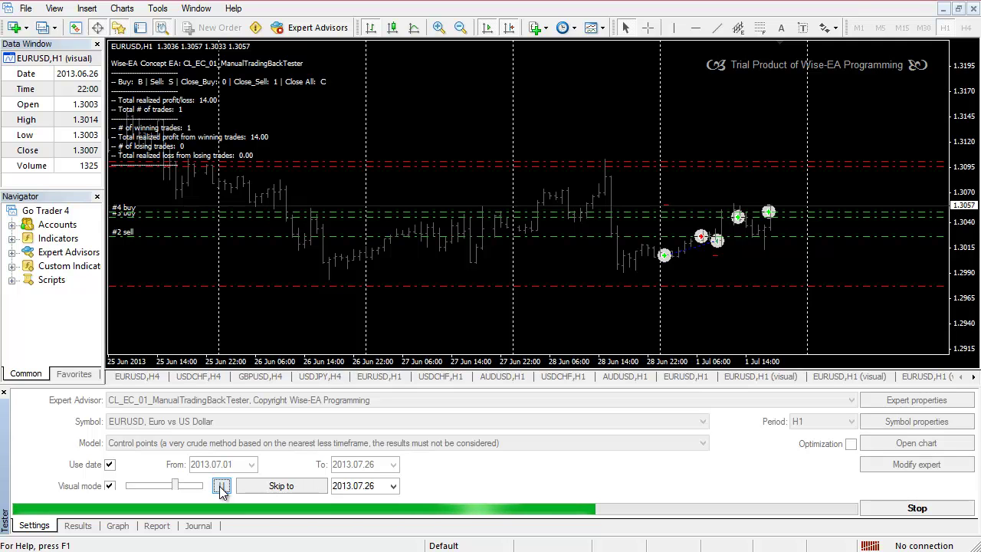
# Step: Pause and resume the visual test, and close all open trades with hot key C
pyautogui.click(221, 486)
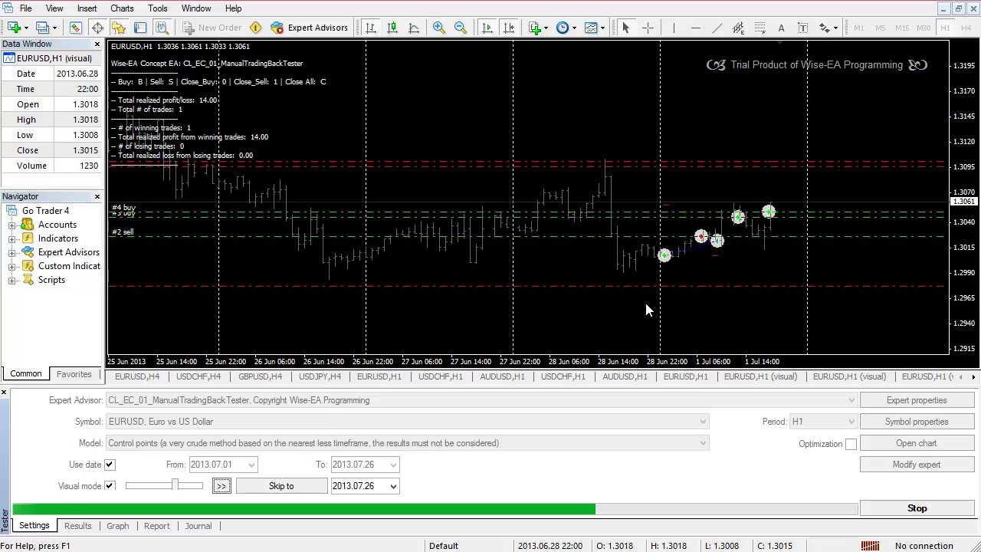
pyautogui.click(221, 487)
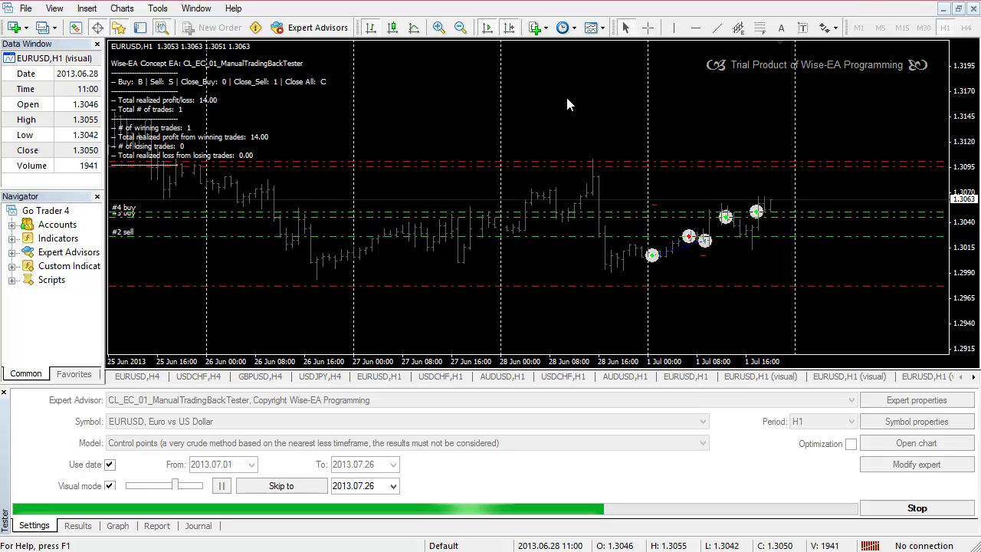
pyautogui.press('c')
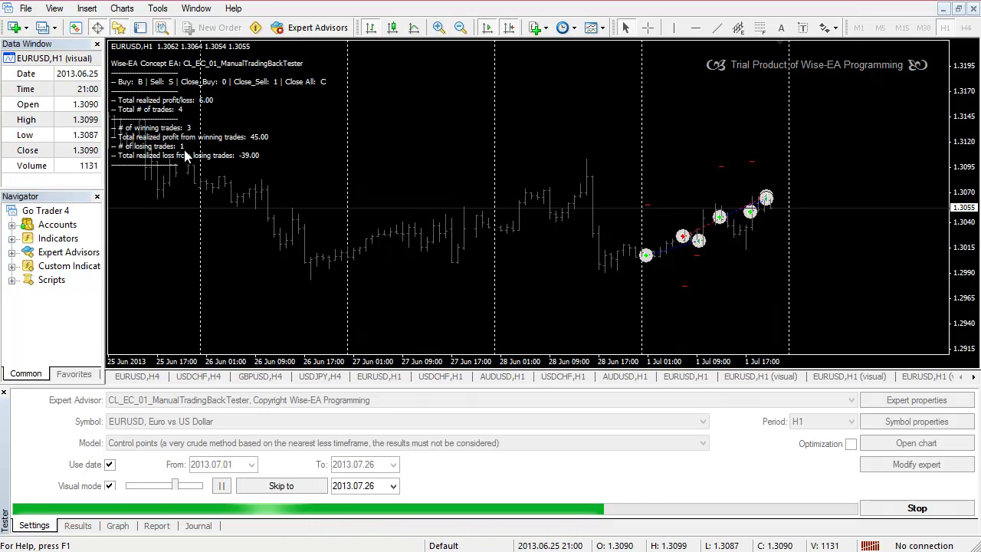
# Step: Review the closed trades' profits and balance in the test results and return to the tester settings
pyautogui.click(77, 525)
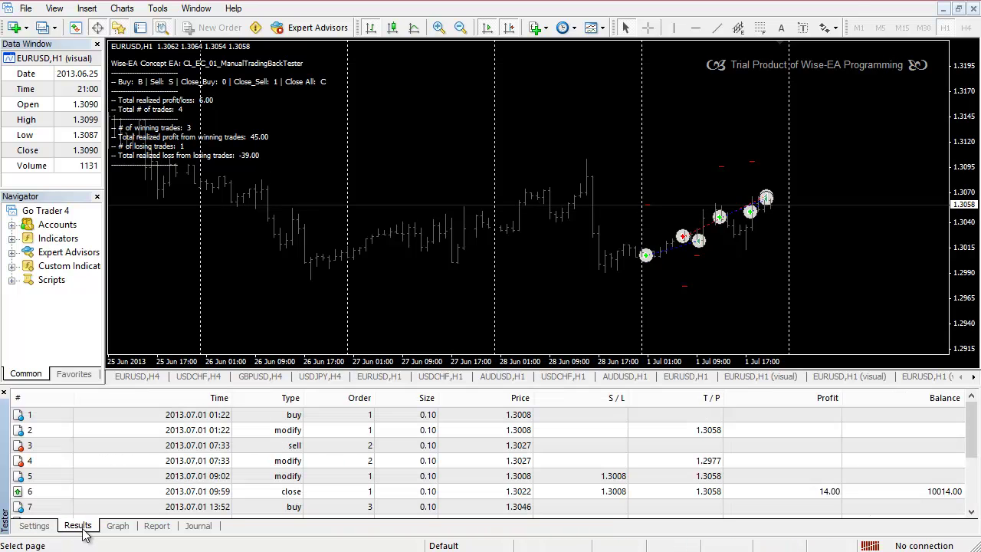
pyautogui.scroll(-2, 512, 463)
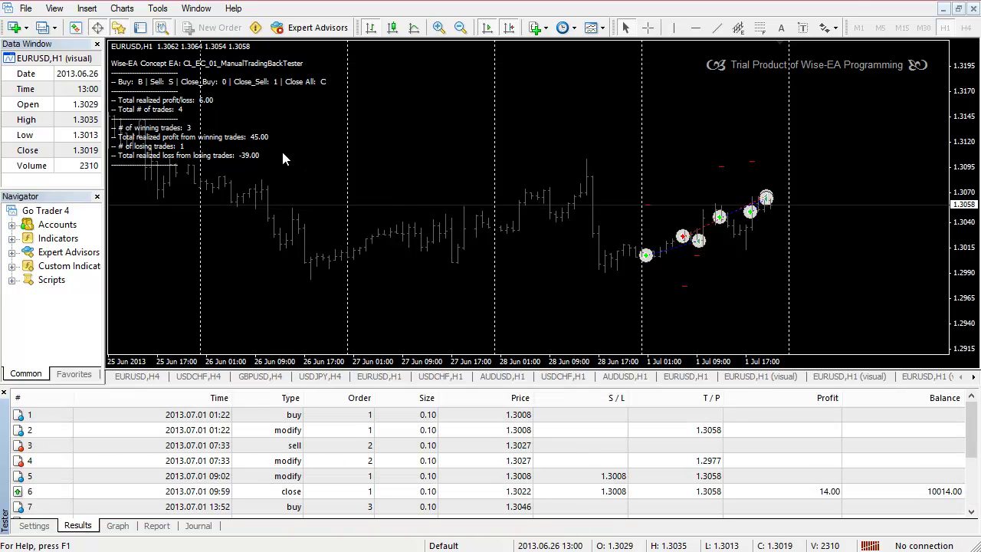
pyautogui.scroll(-2, 491, 494)
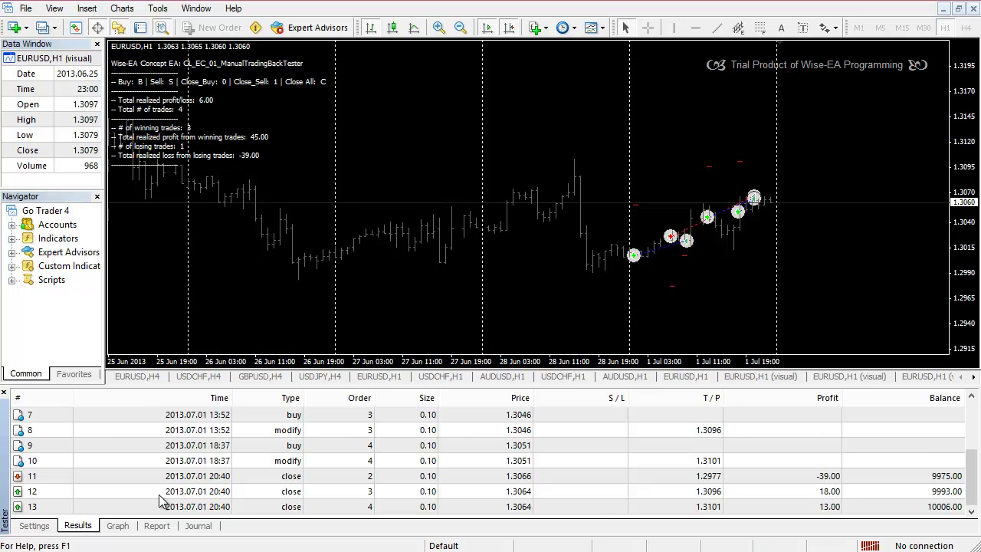
pyautogui.click(34, 526)
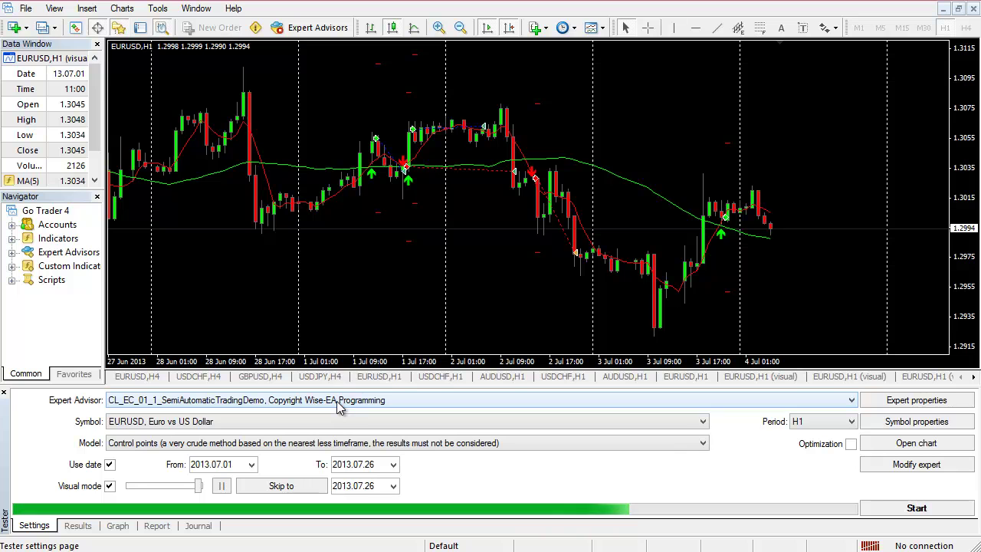
# Step: Open the expert properties of CL_EC_01_1_SemiAutomaticTradingDemo and examine its hot key and general inputs
pyautogui.click(879, 406)
pyautogui.moveTo(486, 154); pyautogui.dragTo(487, 209)
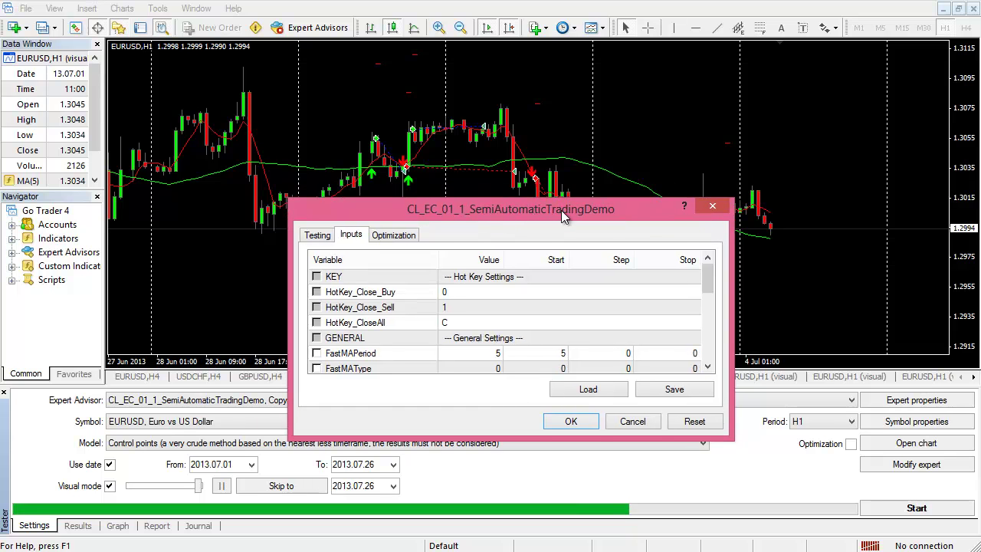
pyautogui.moveTo(562, 212); pyautogui.dragTo(565, 232)
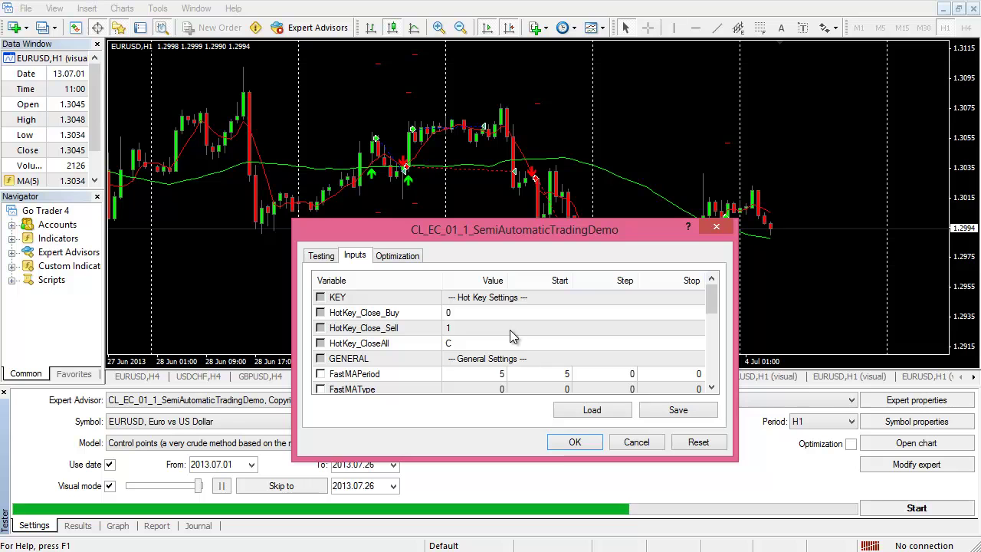
pyautogui.moveTo(537, 227); pyautogui.dragTo(634, 241)
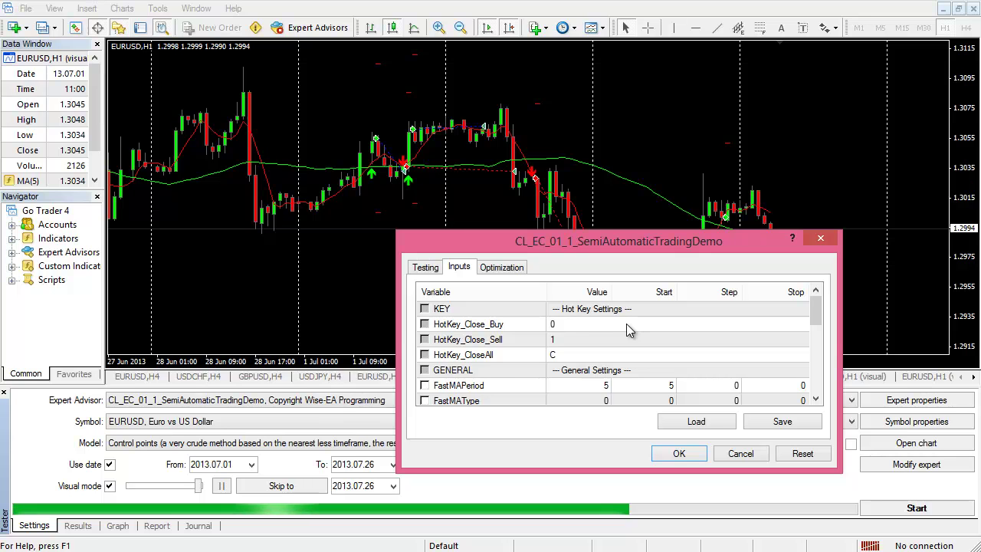
# Step: Examine the period and type inputs for the expert's fast and slow moving averages
pyautogui.scroll(-1, 626, 323)
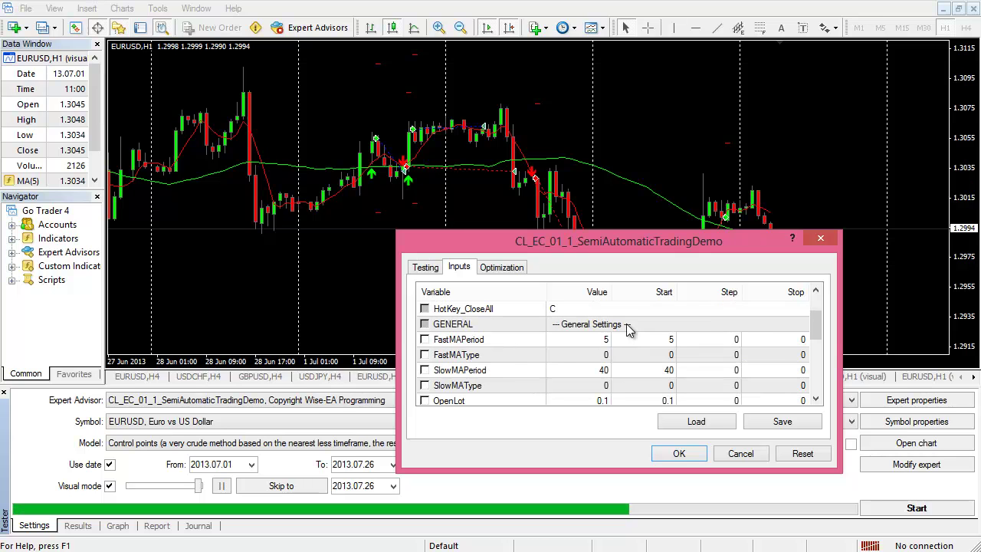
pyautogui.click(491, 340)
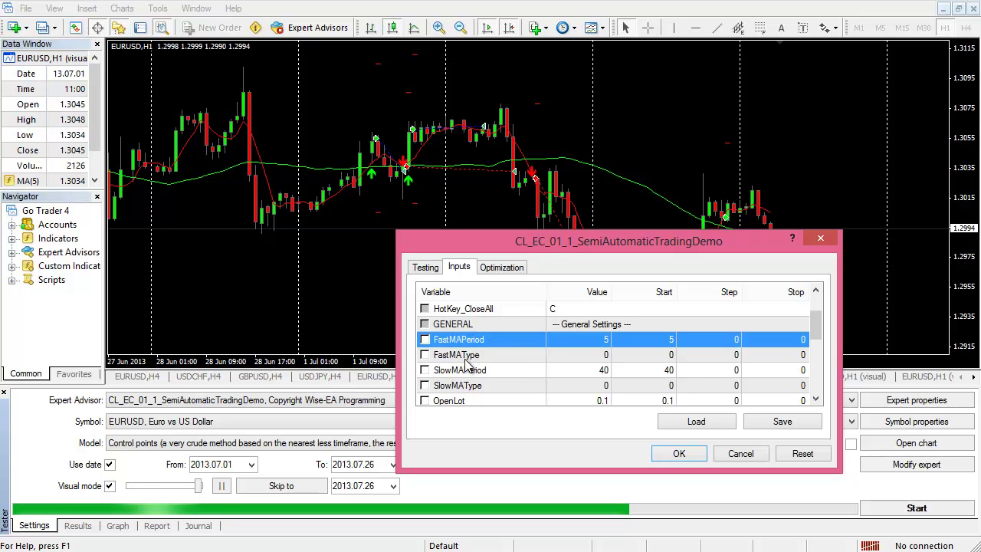
pyautogui.click(479, 355)
pyautogui.click(465, 375)
pyautogui.click(466, 385)
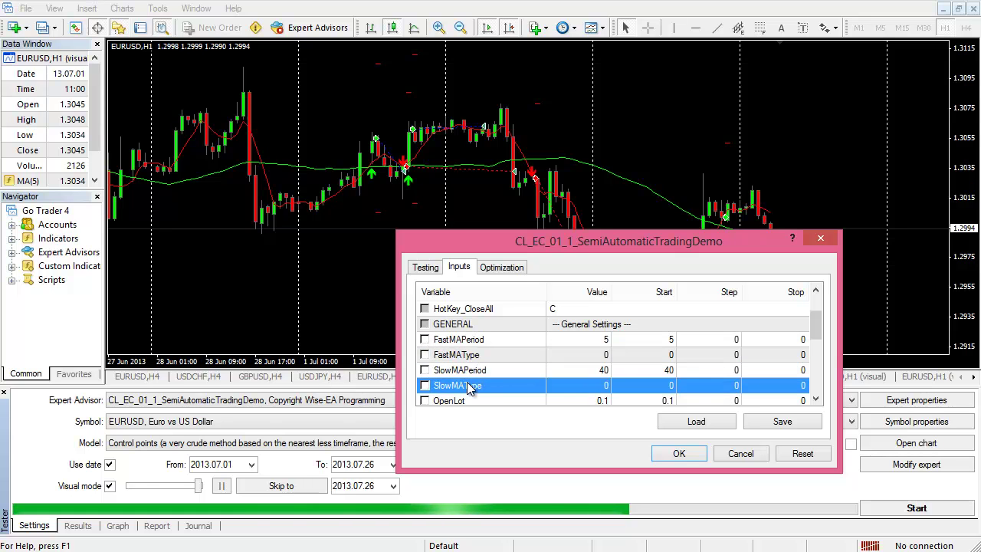
pyautogui.click(451, 342)
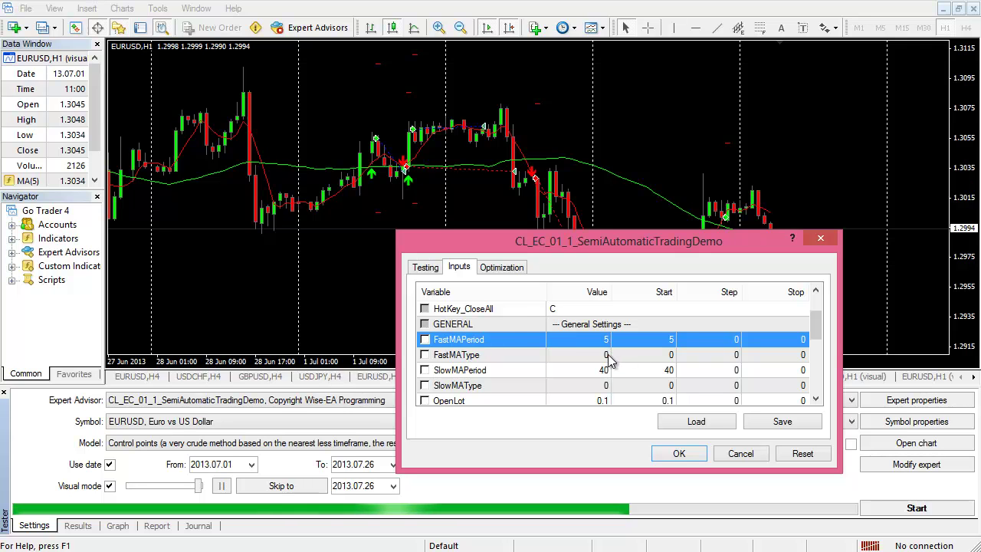
pyautogui.click(443, 373)
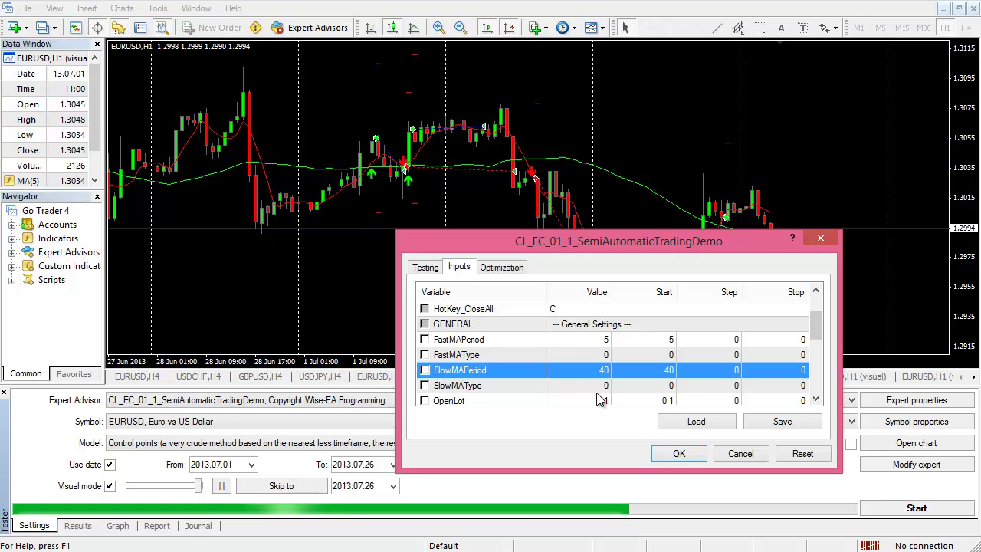
pyautogui.click(595, 390)
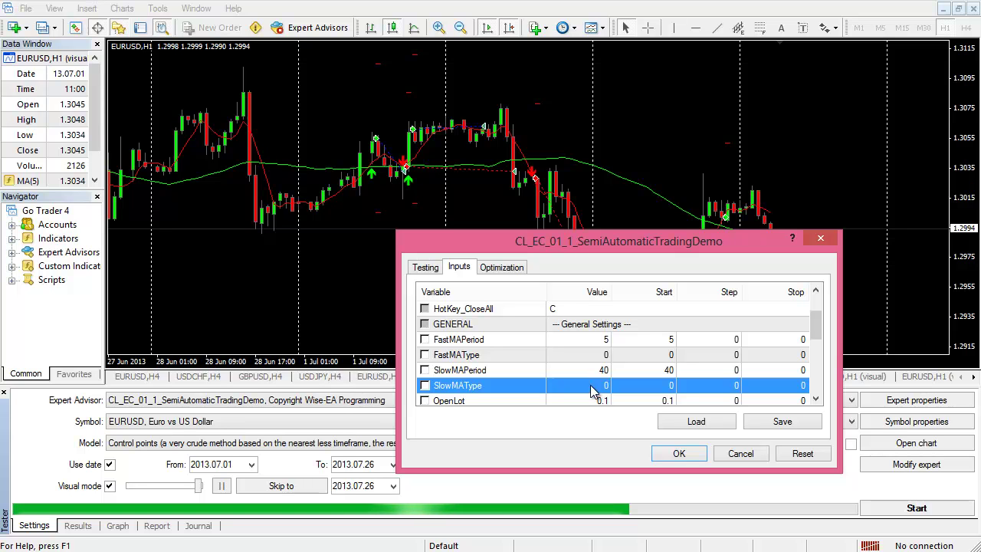
# Step: Examine the expert's lot, risk, take profit, stop loss, break-even and trailing stop inputs
pyautogui.scroll(-2, 560, 361)
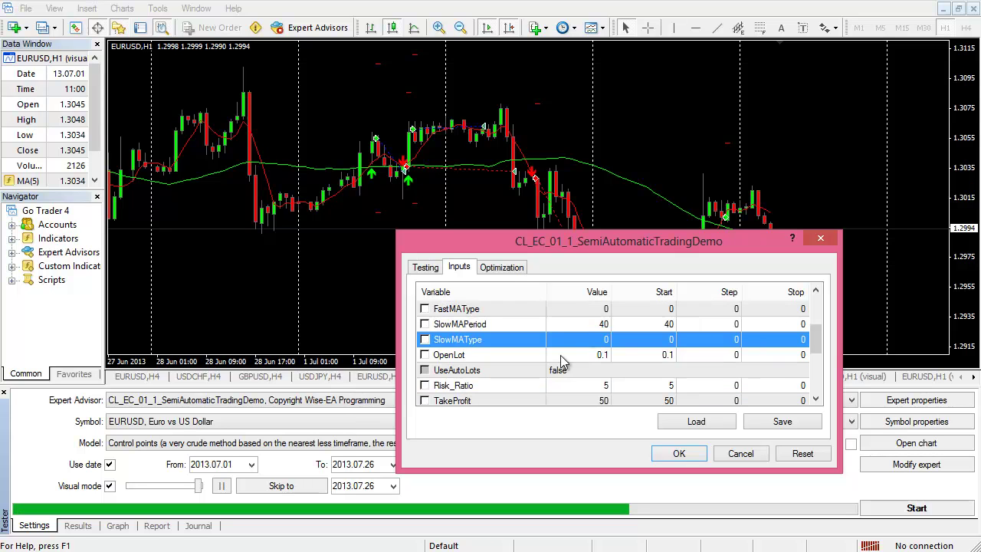
pyautogui.scroll(-1, 492, 328)
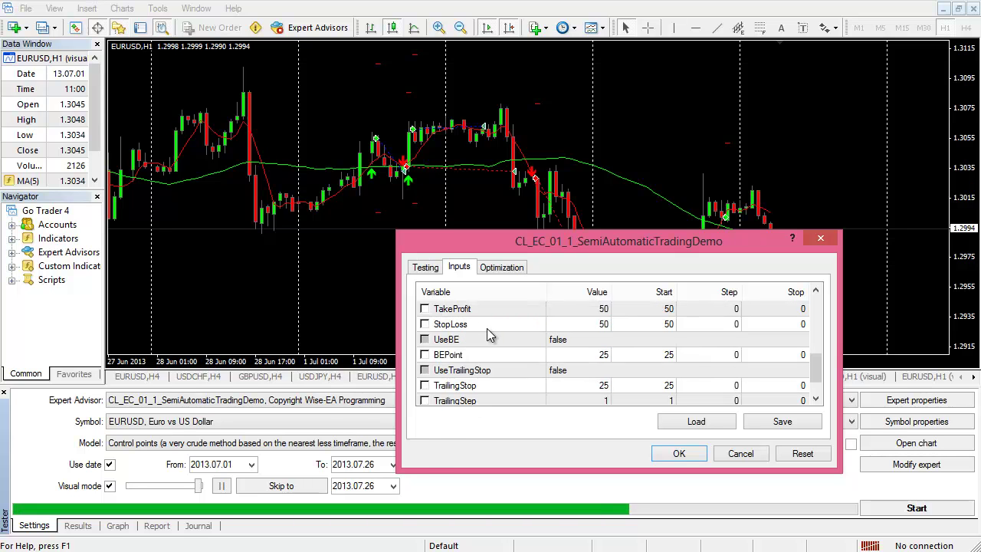
pyautogui.scroll(-1, 489, 335)
pyautogui.scroll(1, 489, 335)
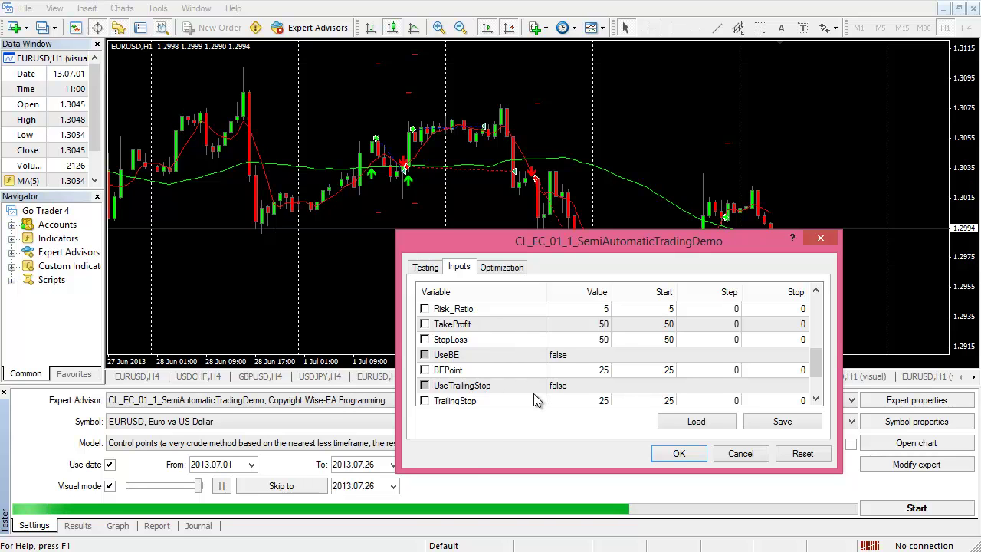
pyautogui.scroll(2, 534, 393)
pyautogui.scroll(2, 534, 394)
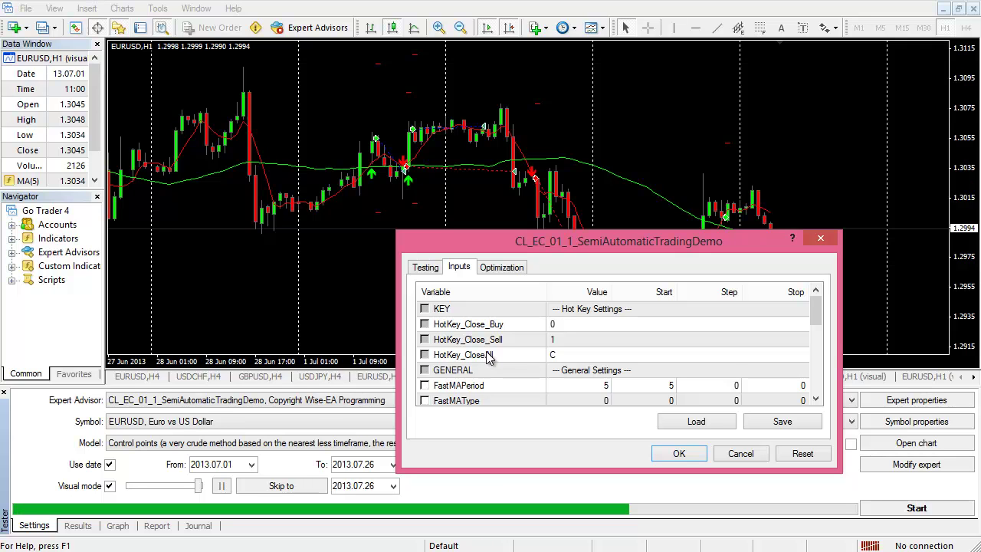
# Step: Review the hot key inputs for closing buy, sell and all trades, and accept the expert properties
pyautogui.click(493, 330)
pyautogui.click(493, 354)
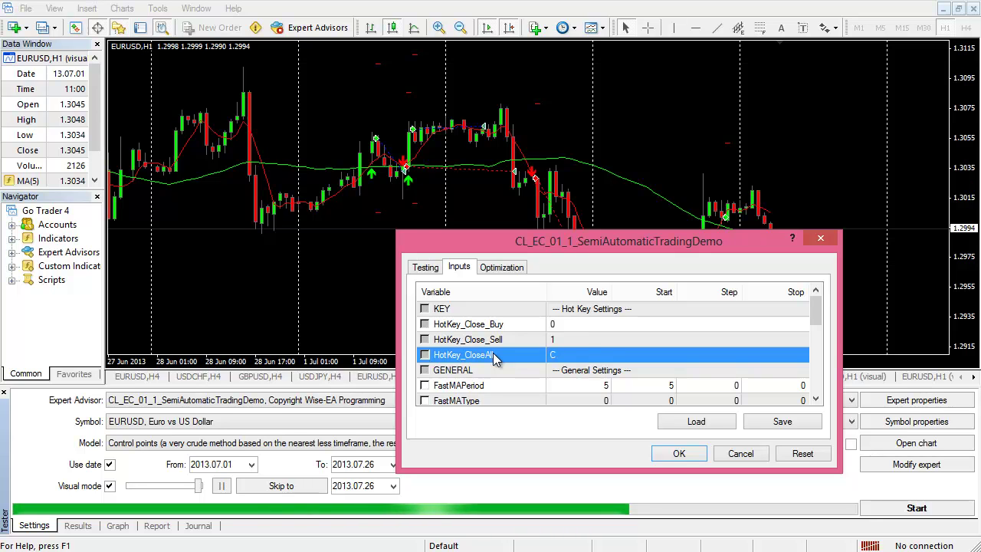
pyautogui.click(502, 331)
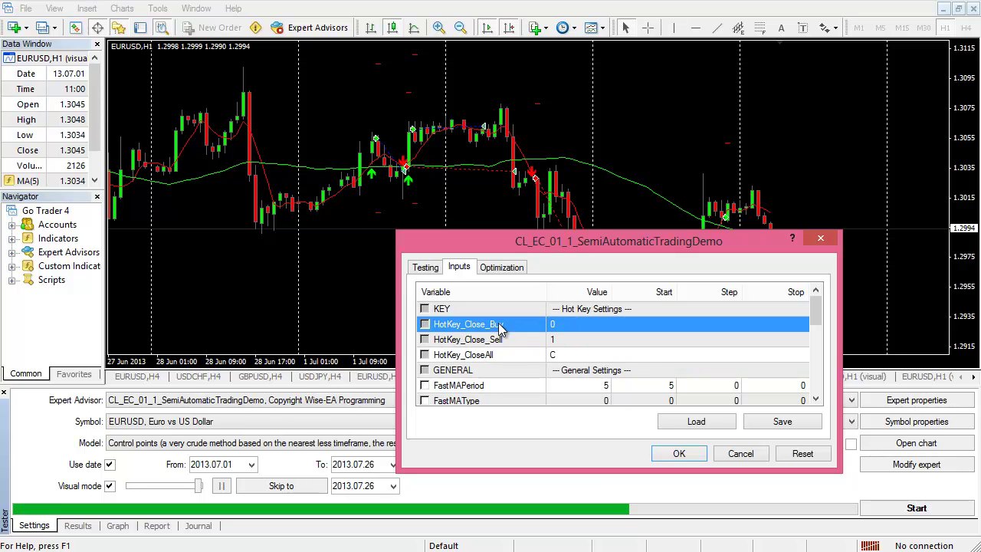
pyautogui.click(494, 343)
pyautogui.click(491, 356)
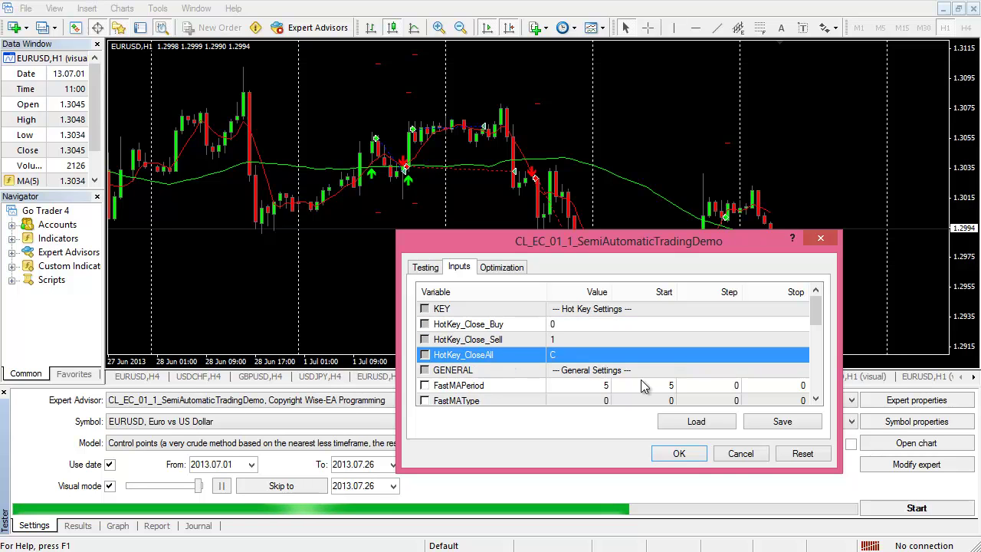
pyautogui.click(701, 457)
# Step: Start the visual test, pause its playback and apply the chart template 00
pyautogui.click(893, 509)
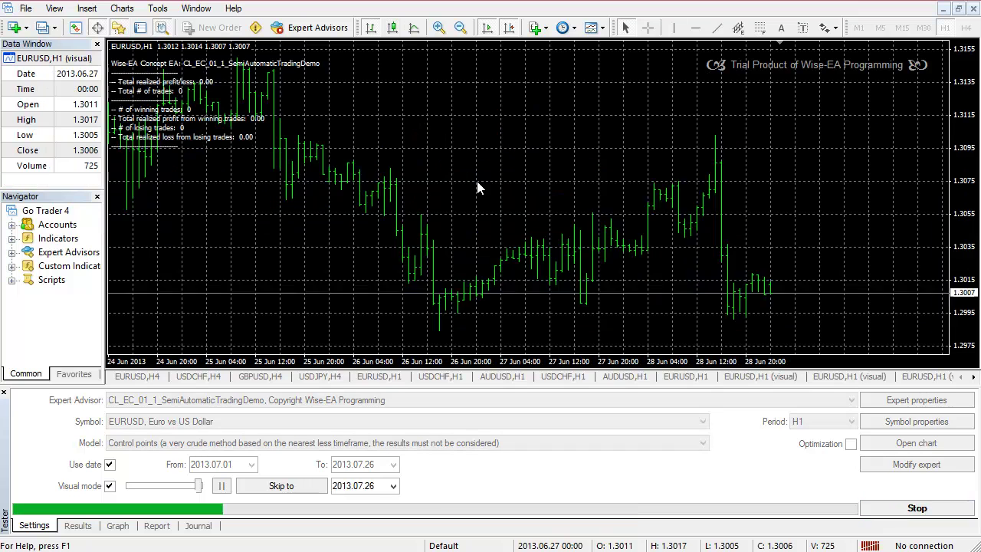
pyautogui.click(221, 486)
pyautogui.rightClick(544, 112)
pyautogui.moveTo(595, 180)
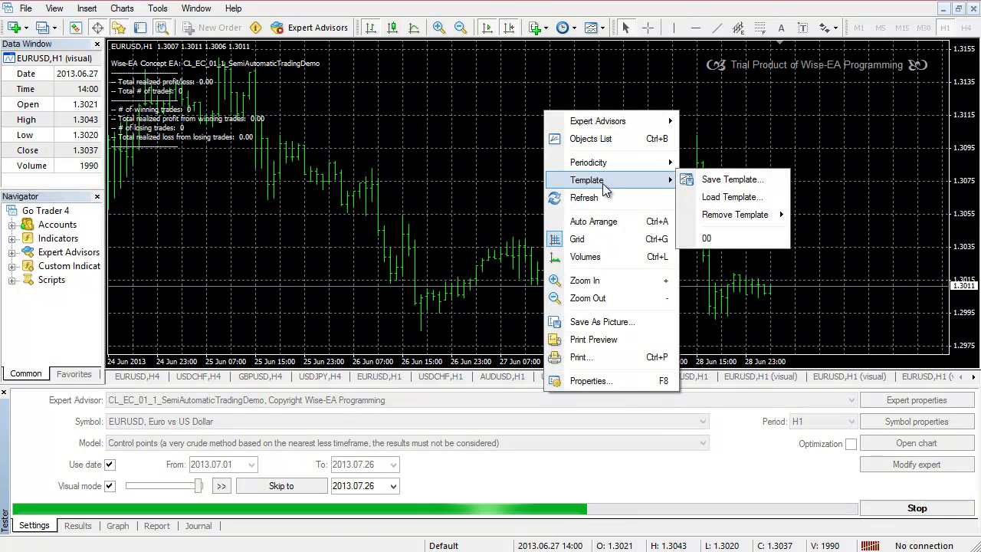
pyautogui.click(748, 236)
# Step: Add a lime simple Moving Average with period 40, applied to the close price
pyautogui.click(534, 29)
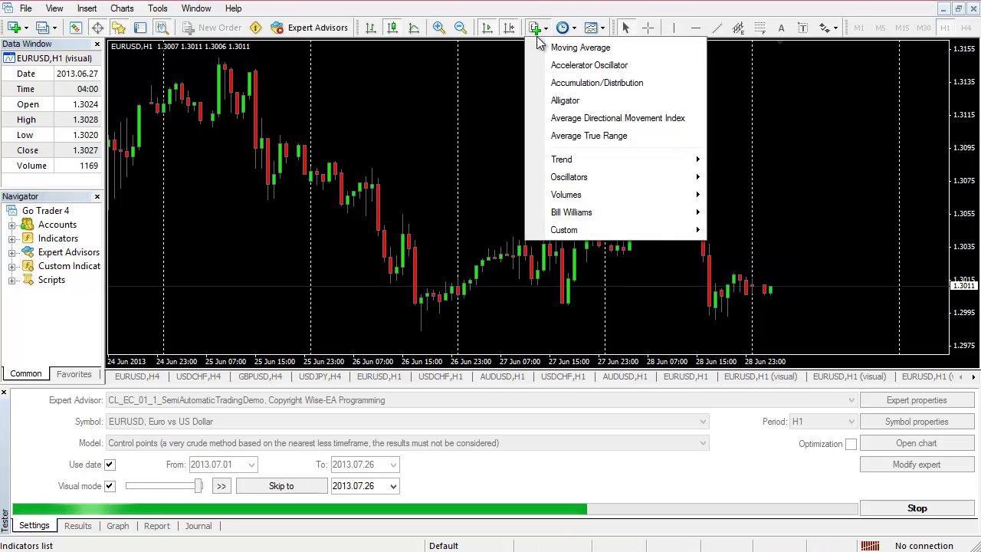
pyautogui.click(575, 44)
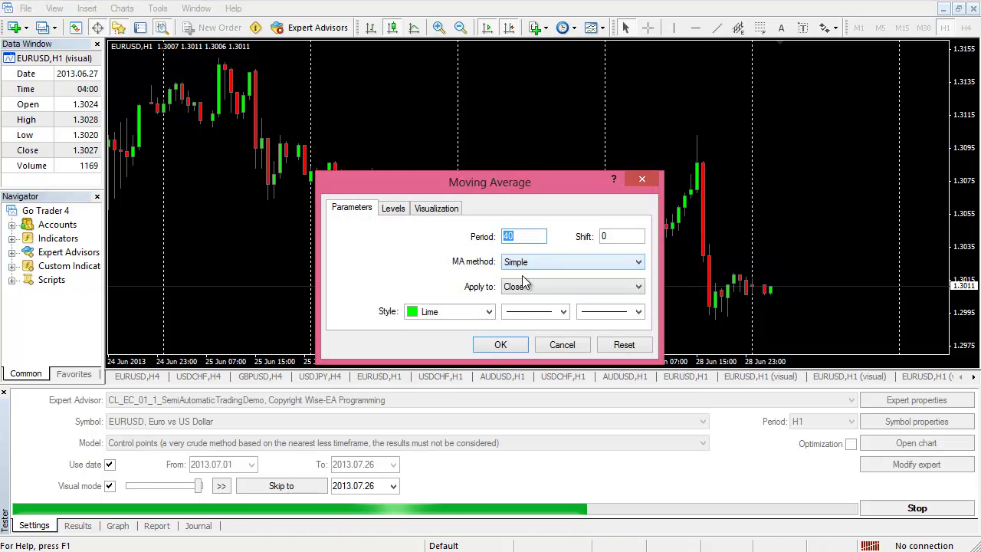
pyautogui.click(500, 345)
# Step: Add a second simple Moving Average with period 5 in red, applied to the close price
pyautogui.click(537, 32)
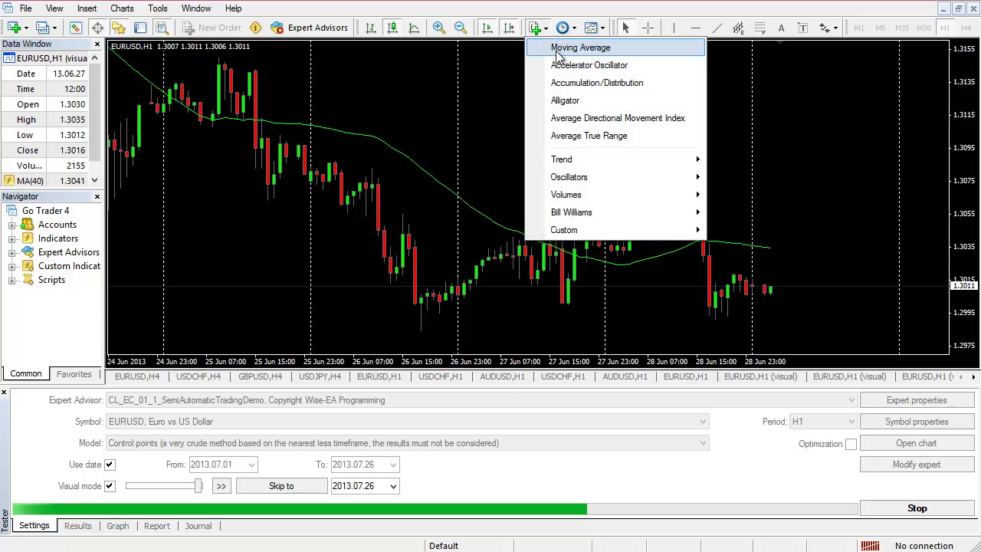
pyautogui.click(586, 44)
pyautogui.write('5')
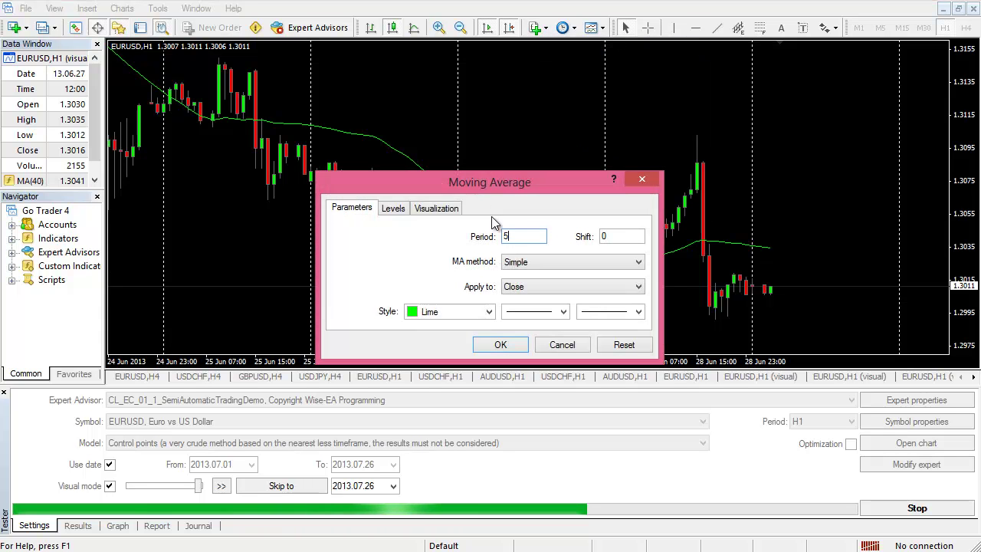
pyautogui.click(490, 312)
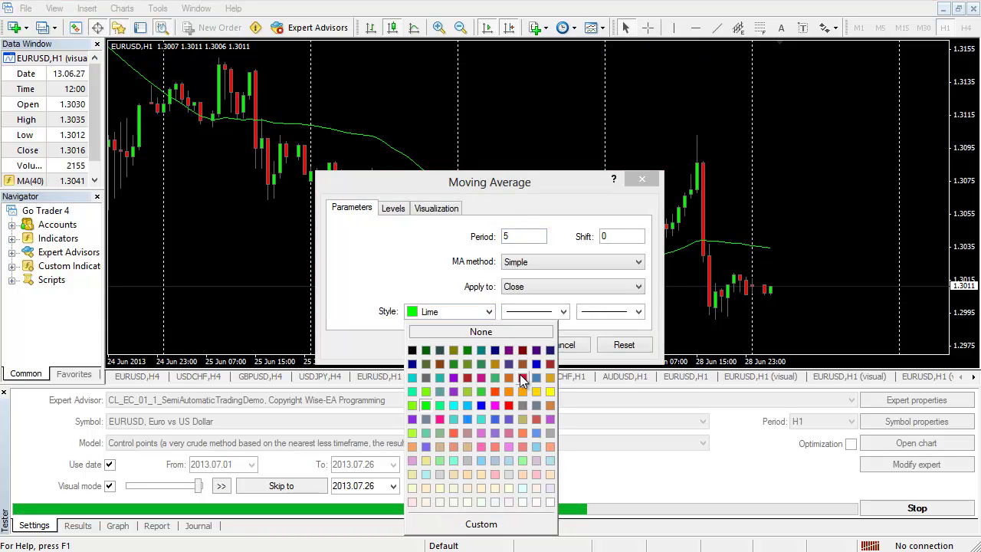
pyautogui.click(509, 405)
pyautogui.click(500, 345)
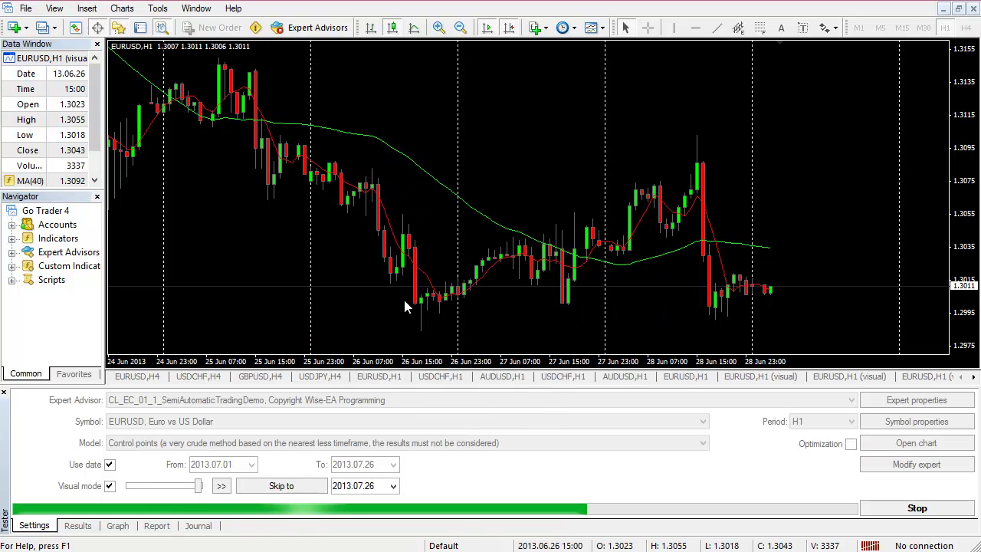
# Step: Display the chart as bars and play the visual test in short bursts until the first buy trade opens
pyautogui.click(370, 27)
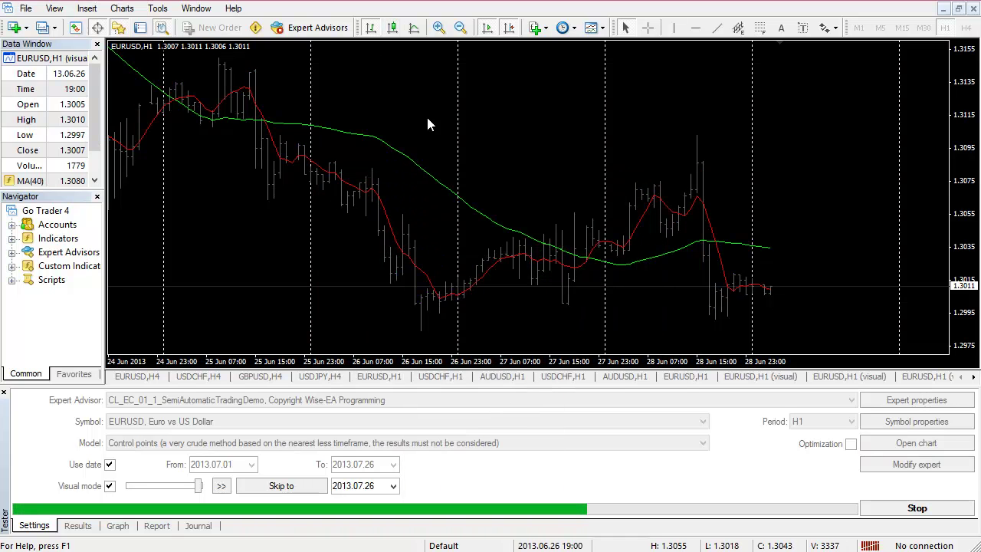
pyautogui.scroll(-1, 529, 184)
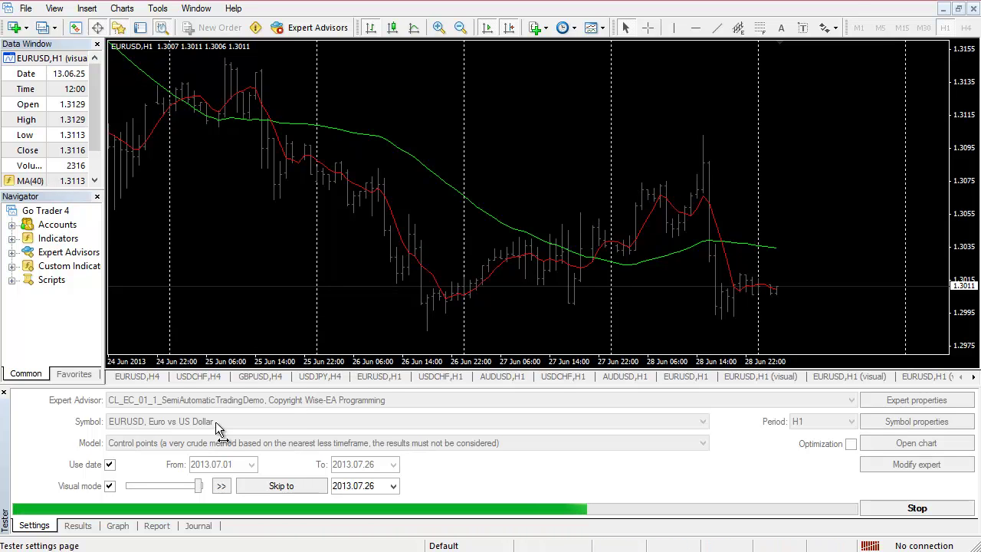
pyautogui.click(221, 488)
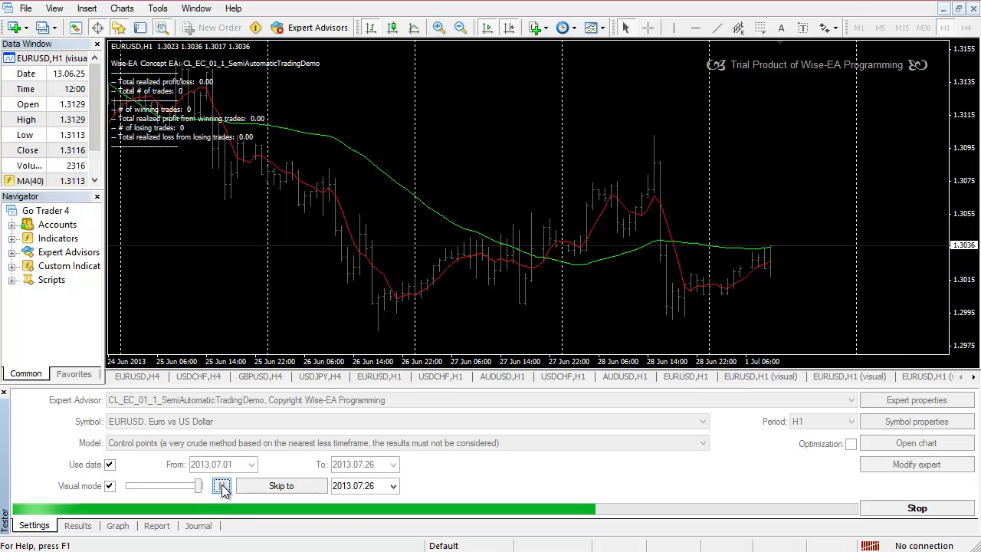
pyautogui.click(222, 486)
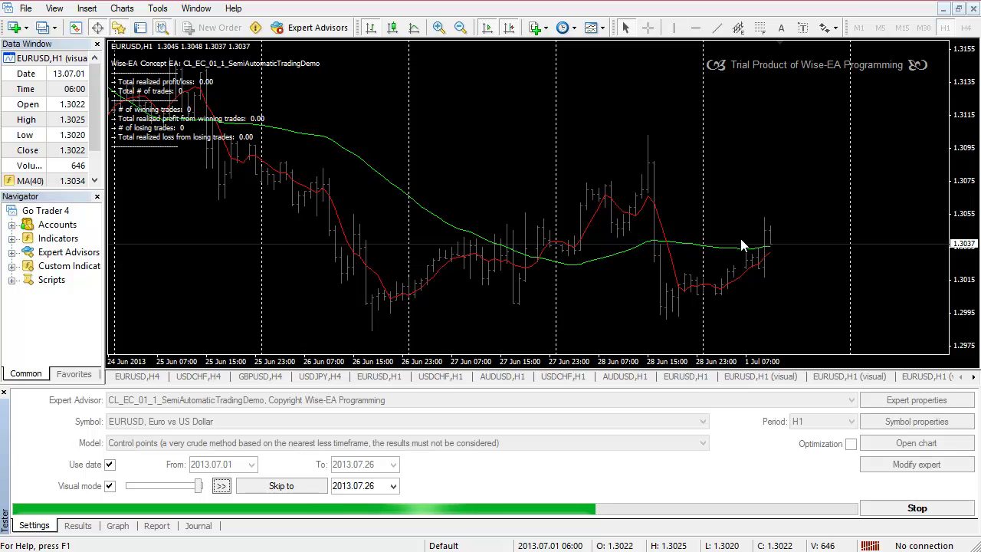
pyautogui.click(221, 486)
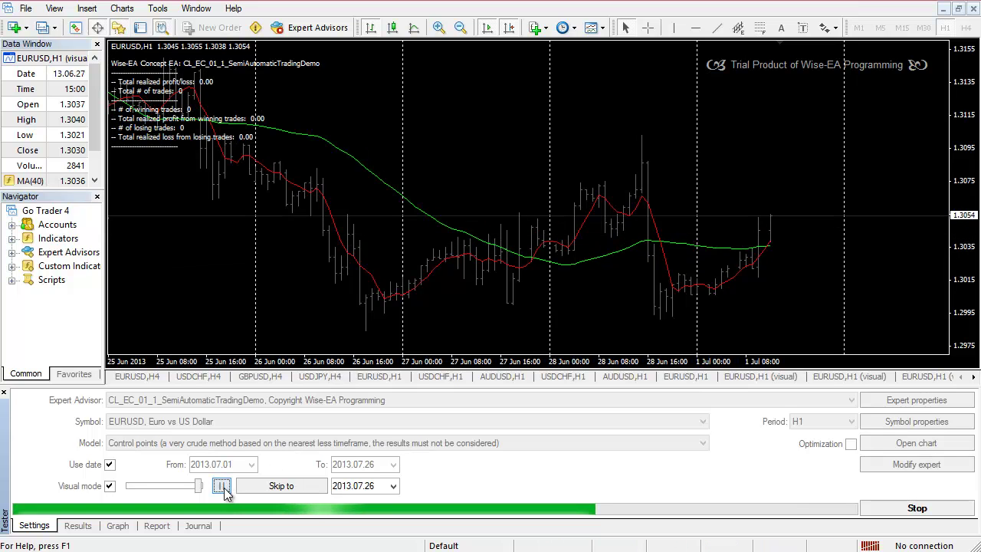
pyautogui.click(223, 487)
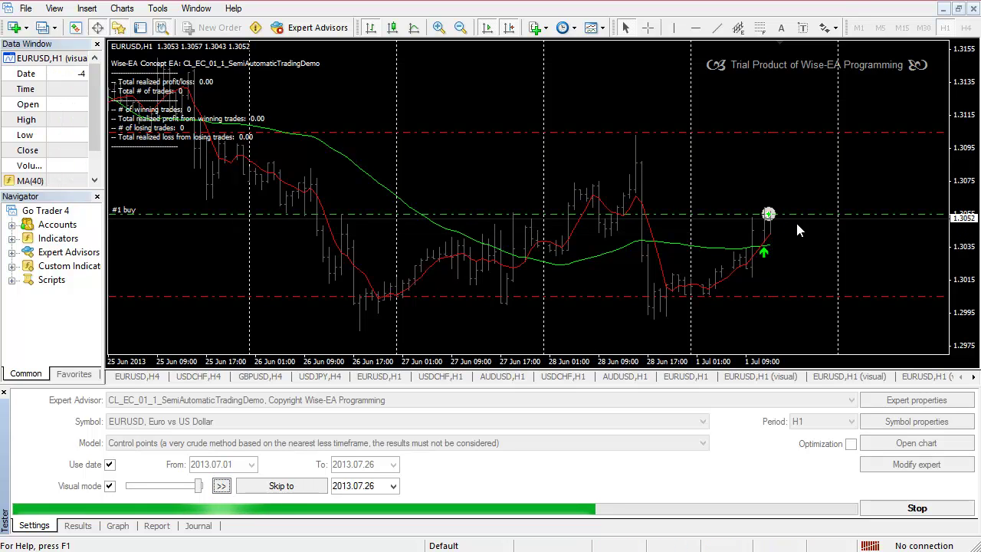
pyautogui.moveTo(769, 245)
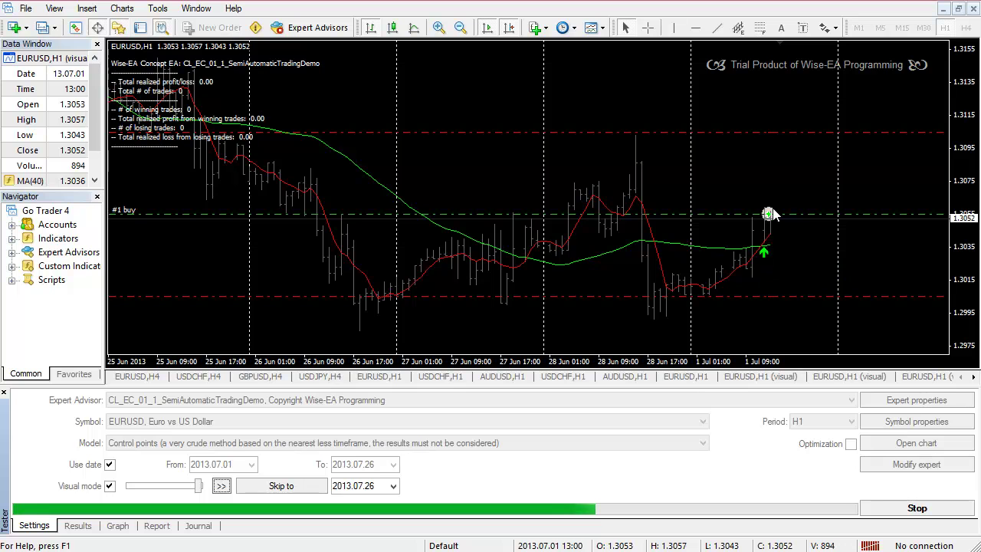
# Step: Play the test through the next sell and buy trades, pause it and lower the playback speed to 27
pyautogui.click(223, 487)
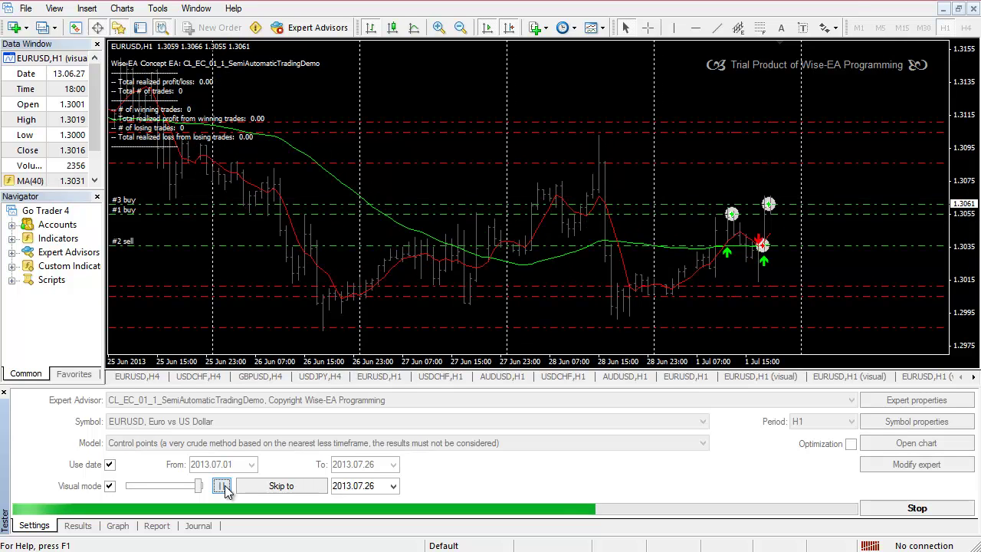
pyautogui.click(223, 488)
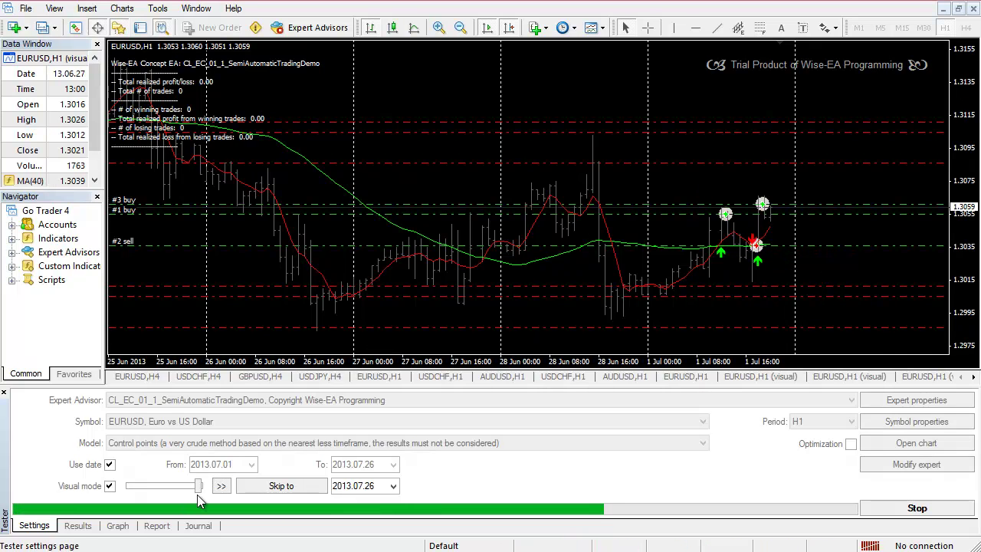
pyautogui.moveTo(197, 495); pyautogui.dragTo(191, 492)
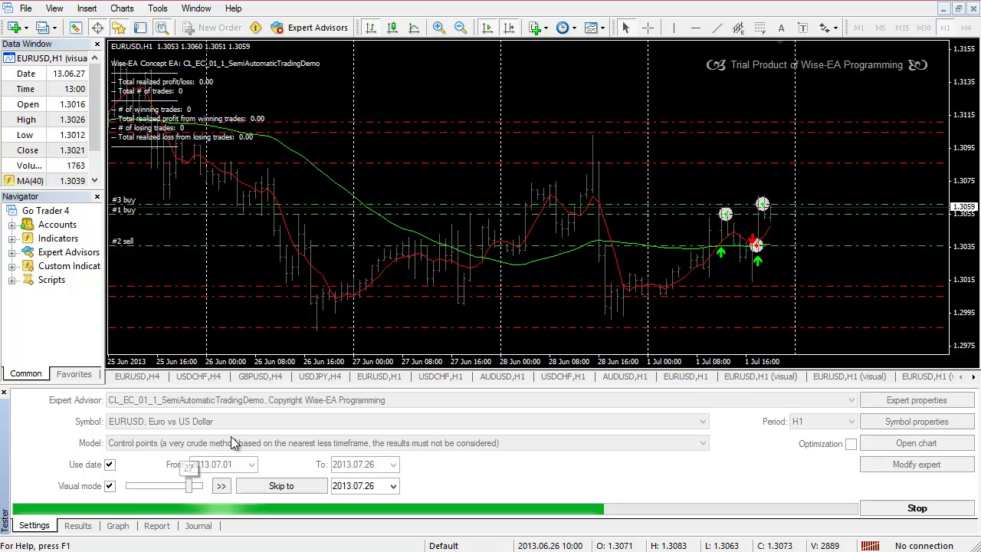
# Step: Resume the slowed visual test and stop it once the #4 sell trade has opened
pyautogui.click(221, 486)
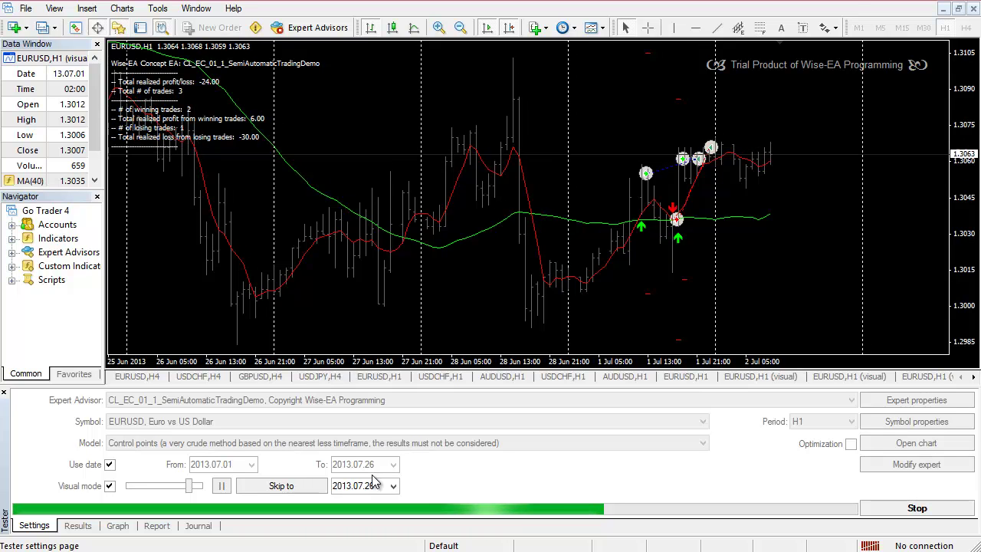
pyautogui.moveTo(714, 227)
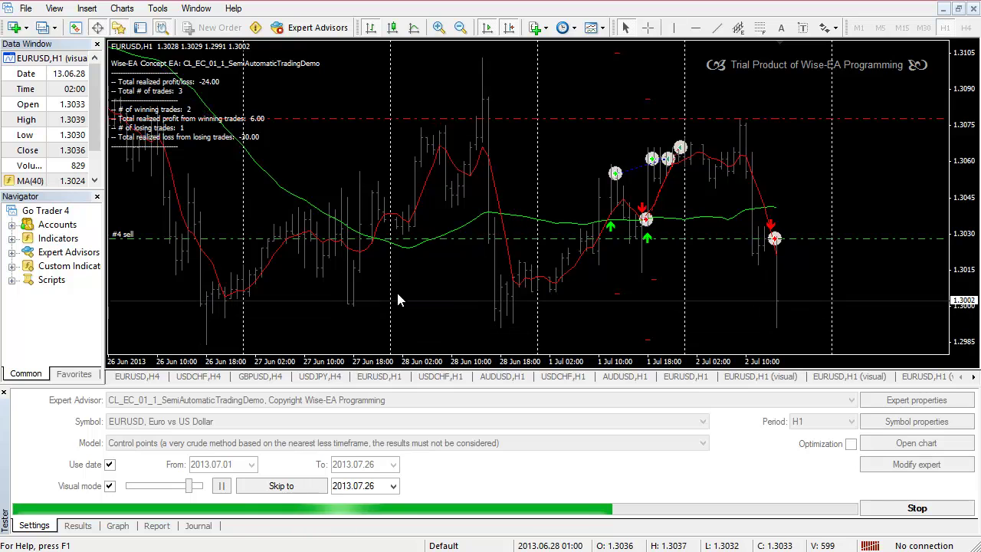
pyautogui.click(904, 507)
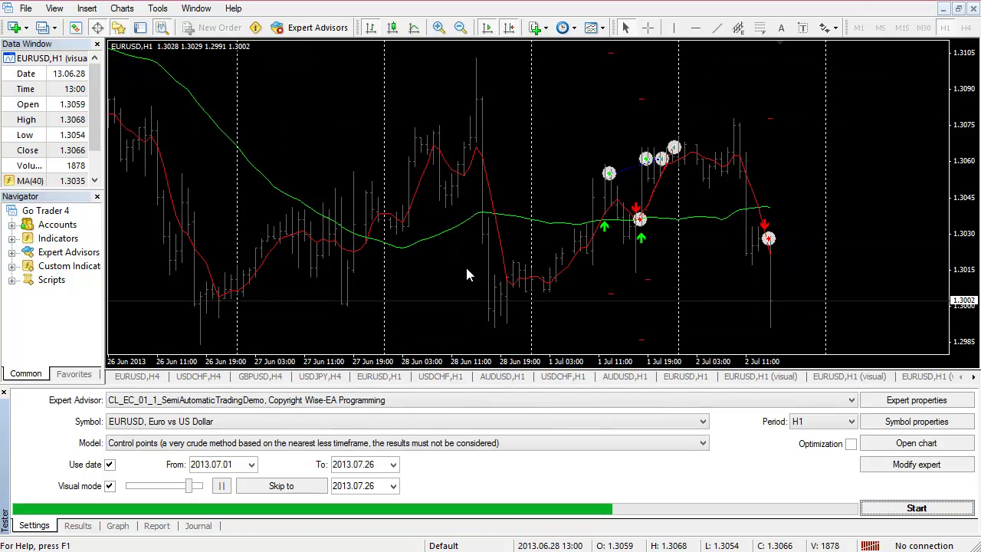